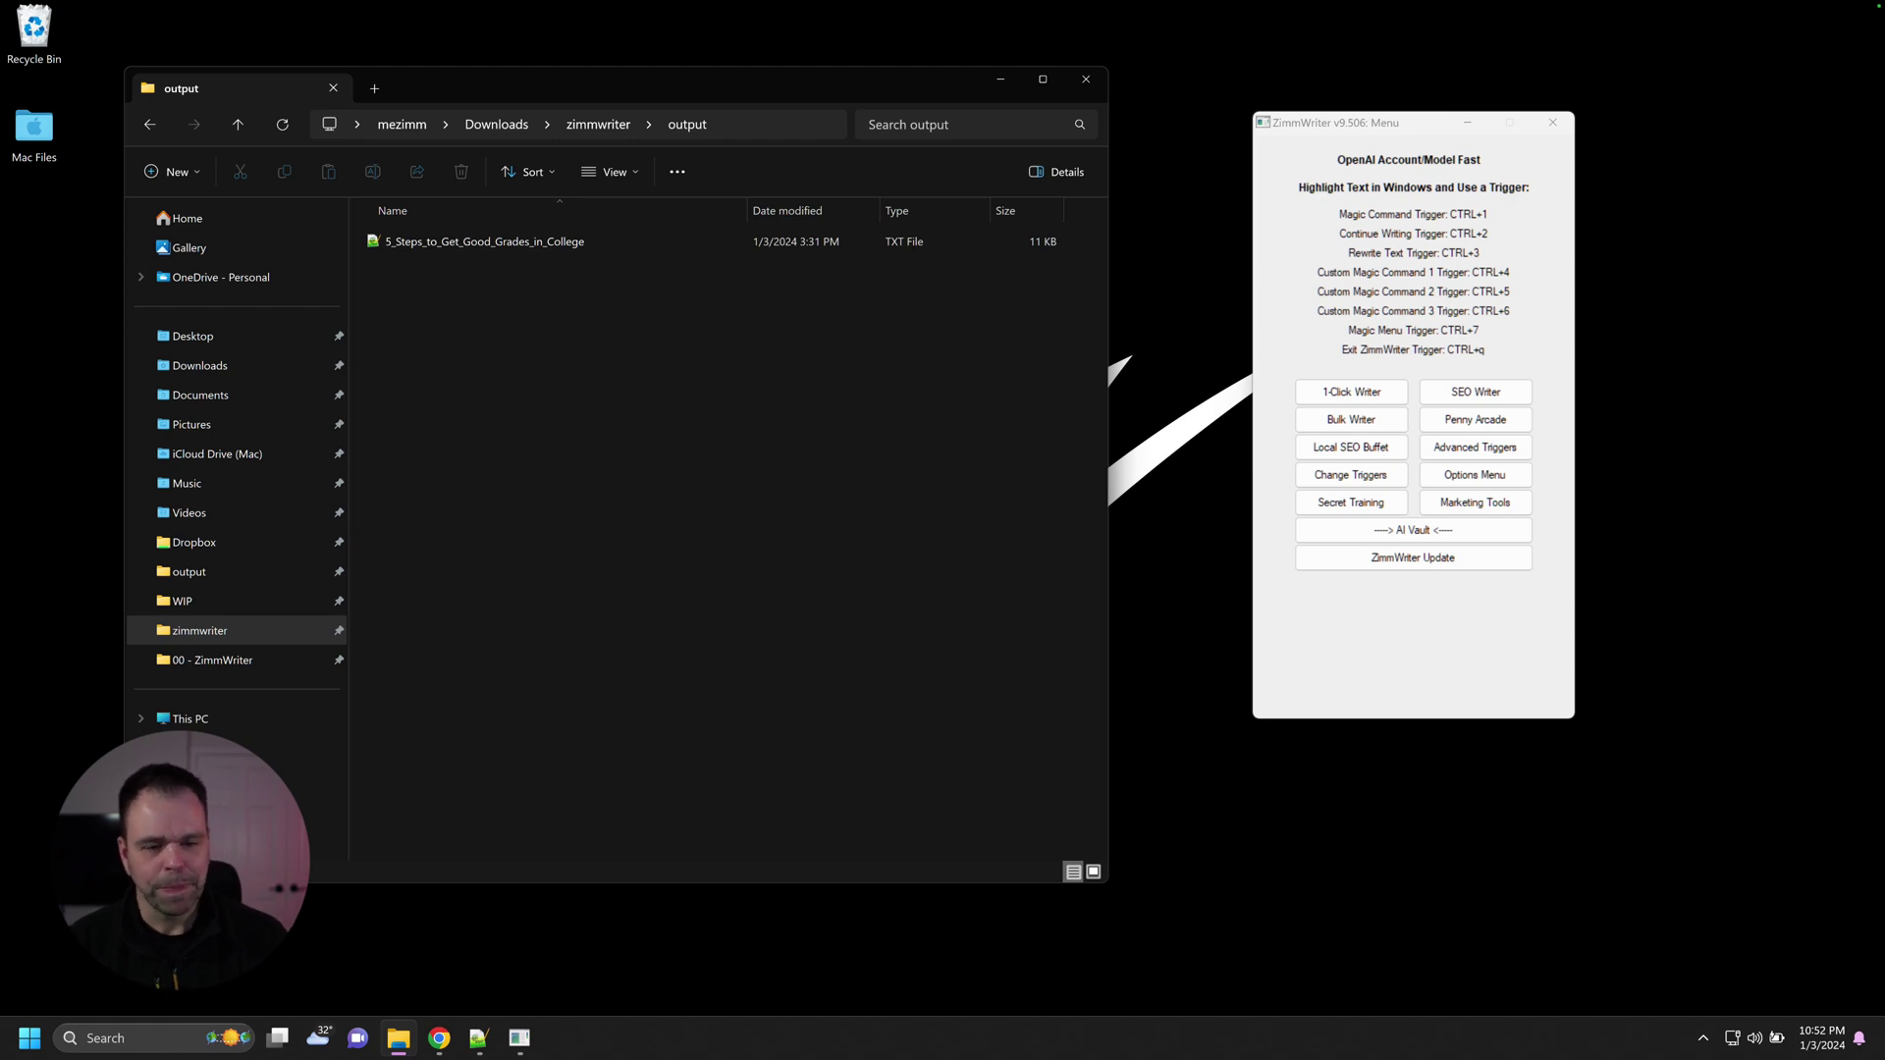
# Open the Options Menu and confirm blogs still save to the zimmwriter output folder.
pyautogui.click(1511, 477)
pyautogui.moveTo(1157, 279); pyautogui.dragTo(1106, 255)
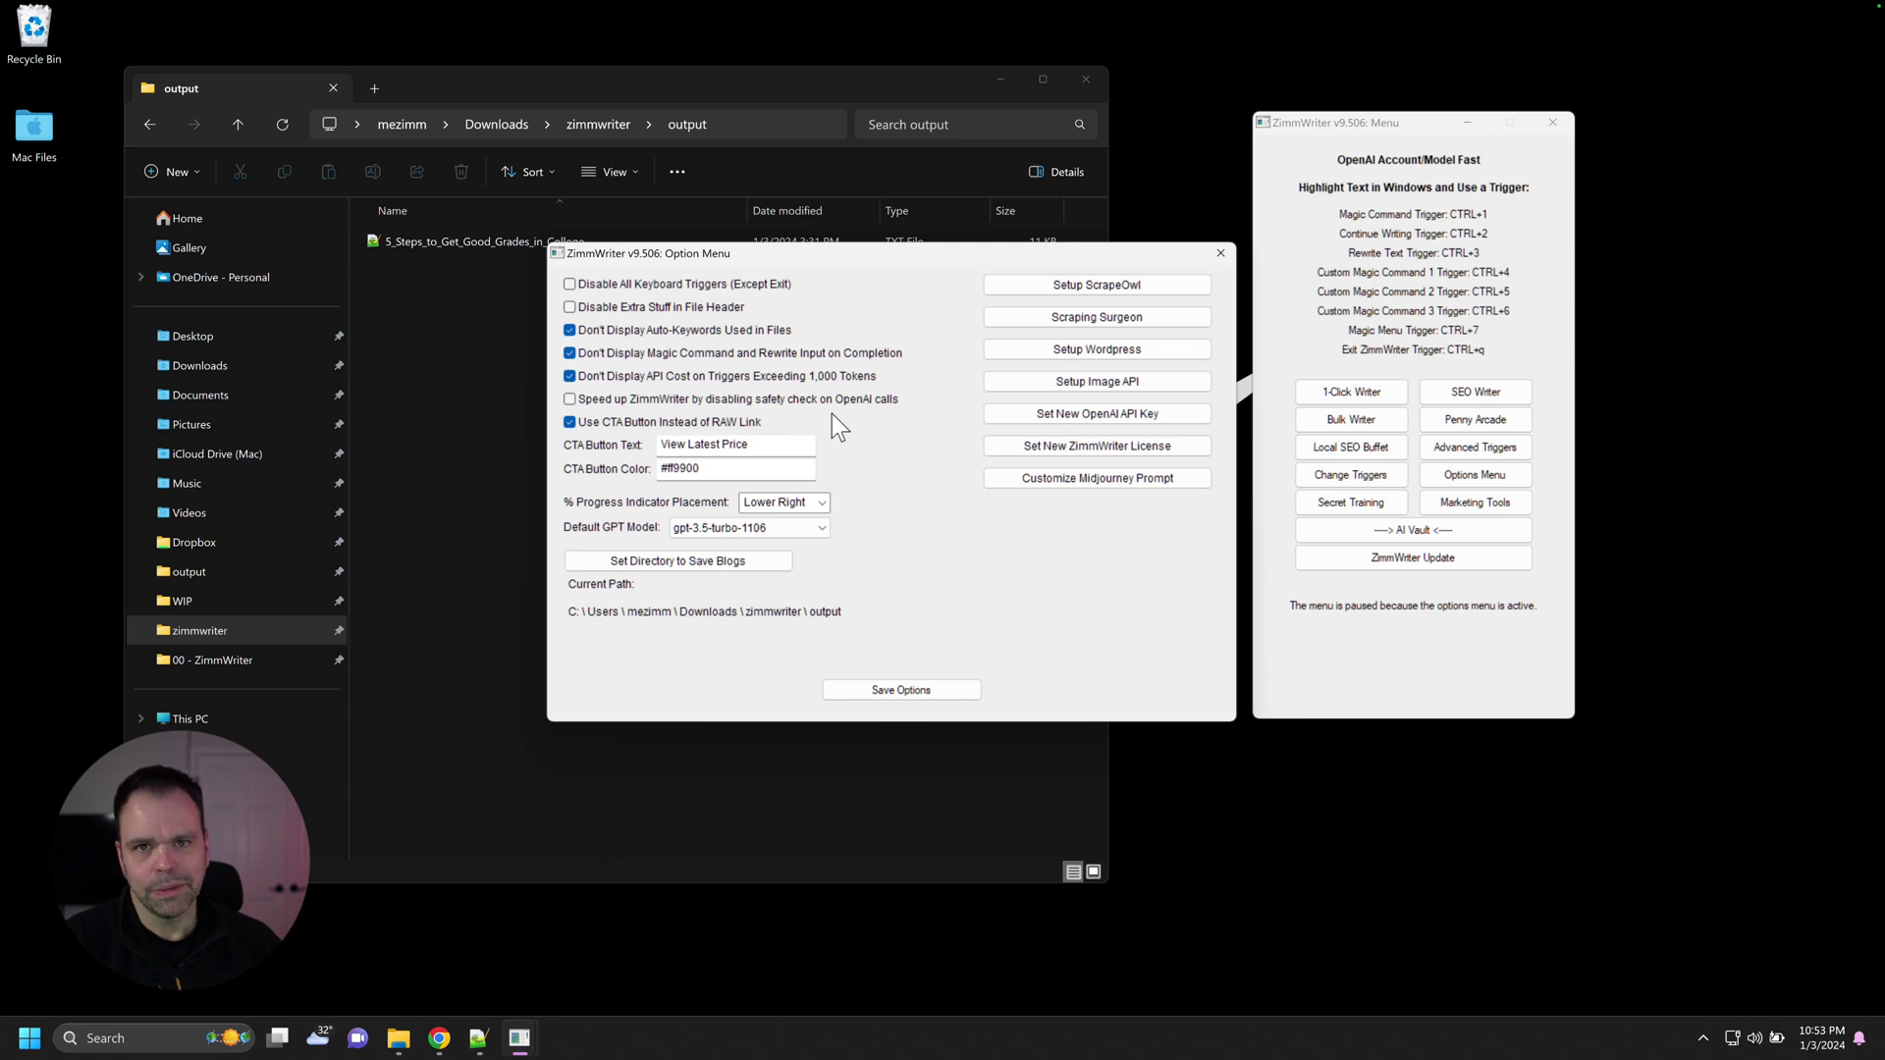
pyautogui.click(599, 124)
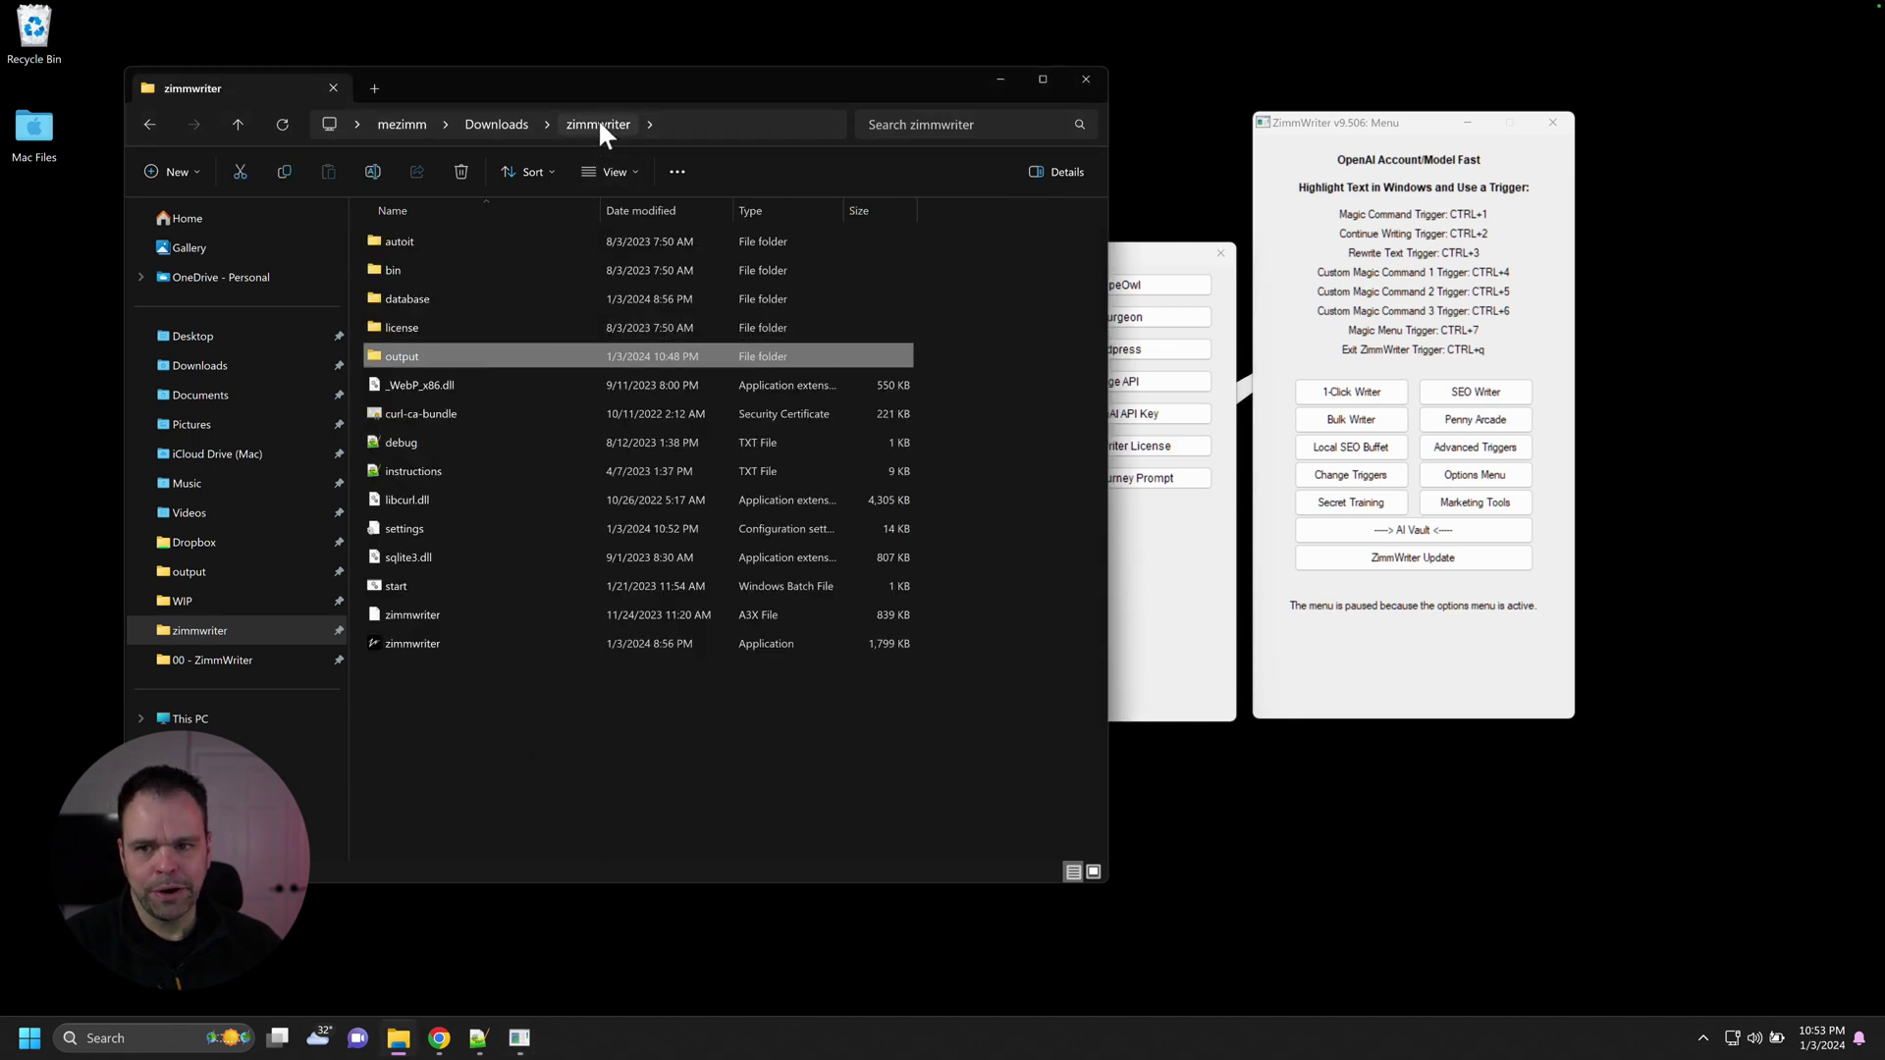
pyautogui.doubleClick(412, 358)
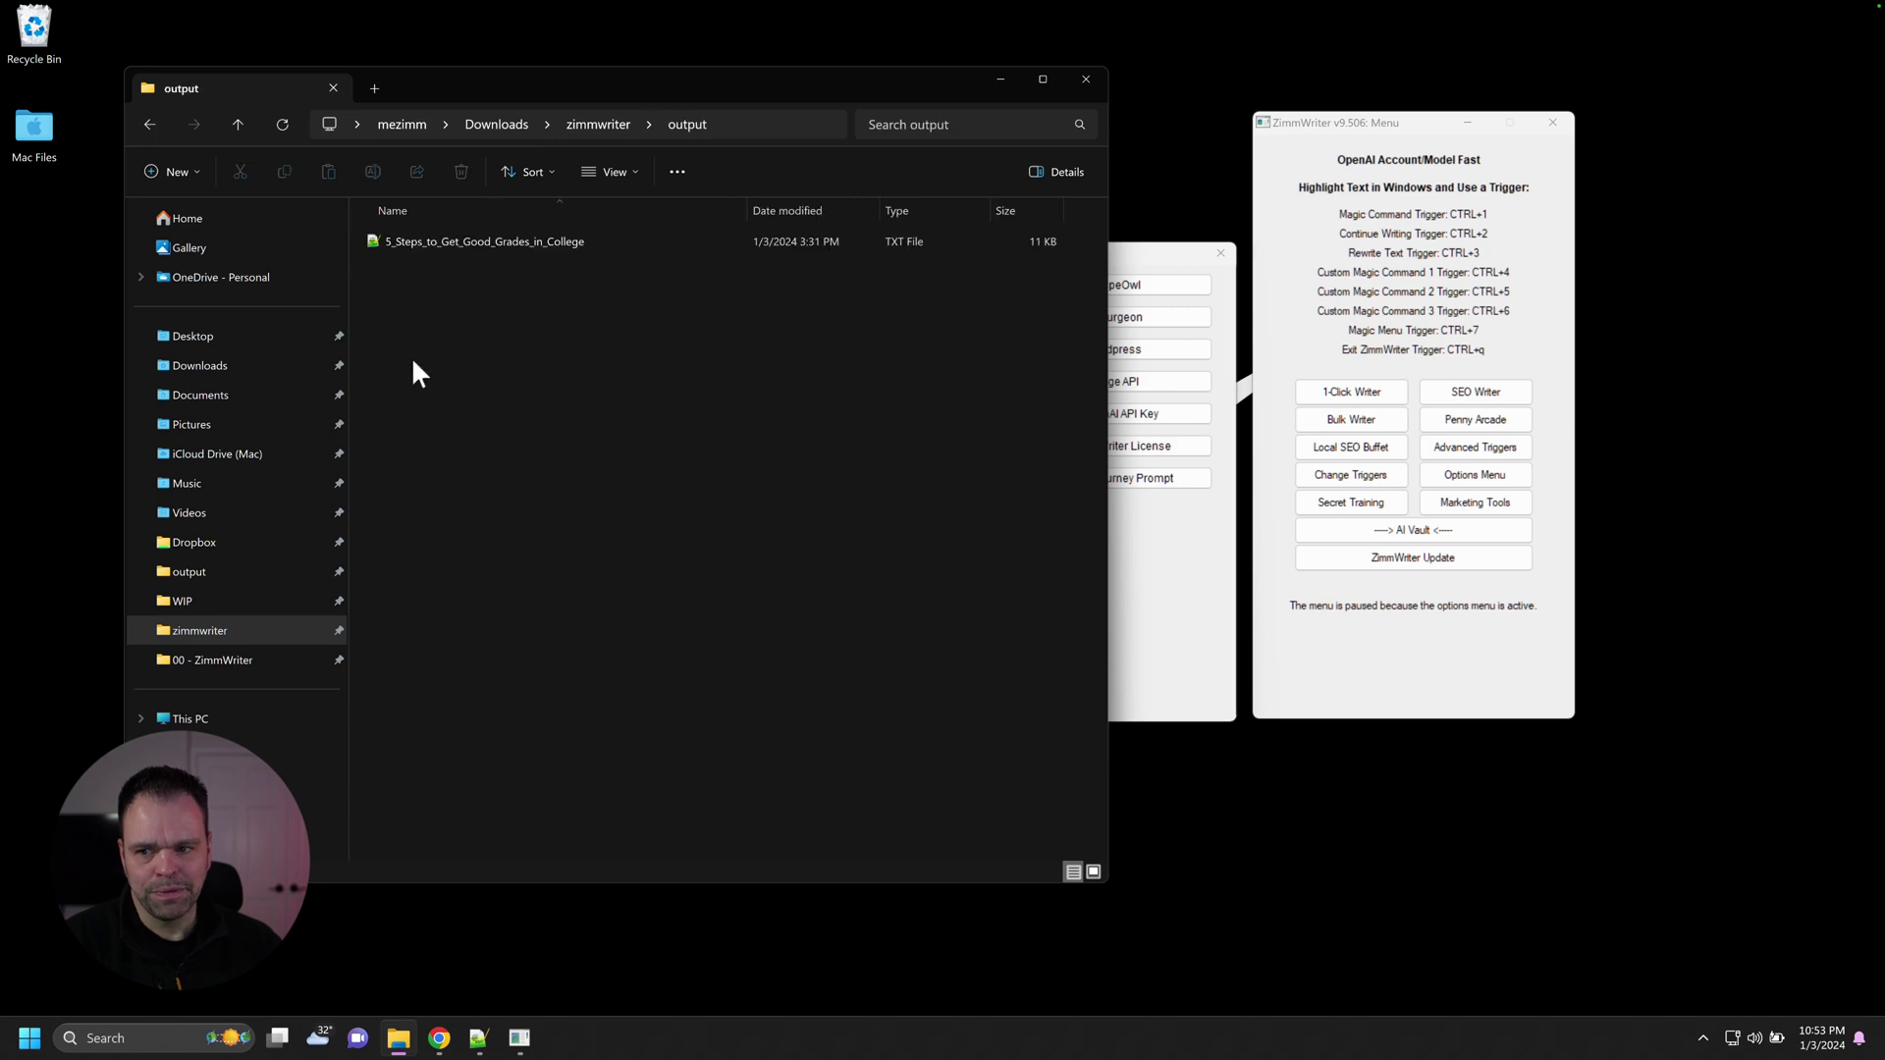
pyautogui.click(1145, 559)
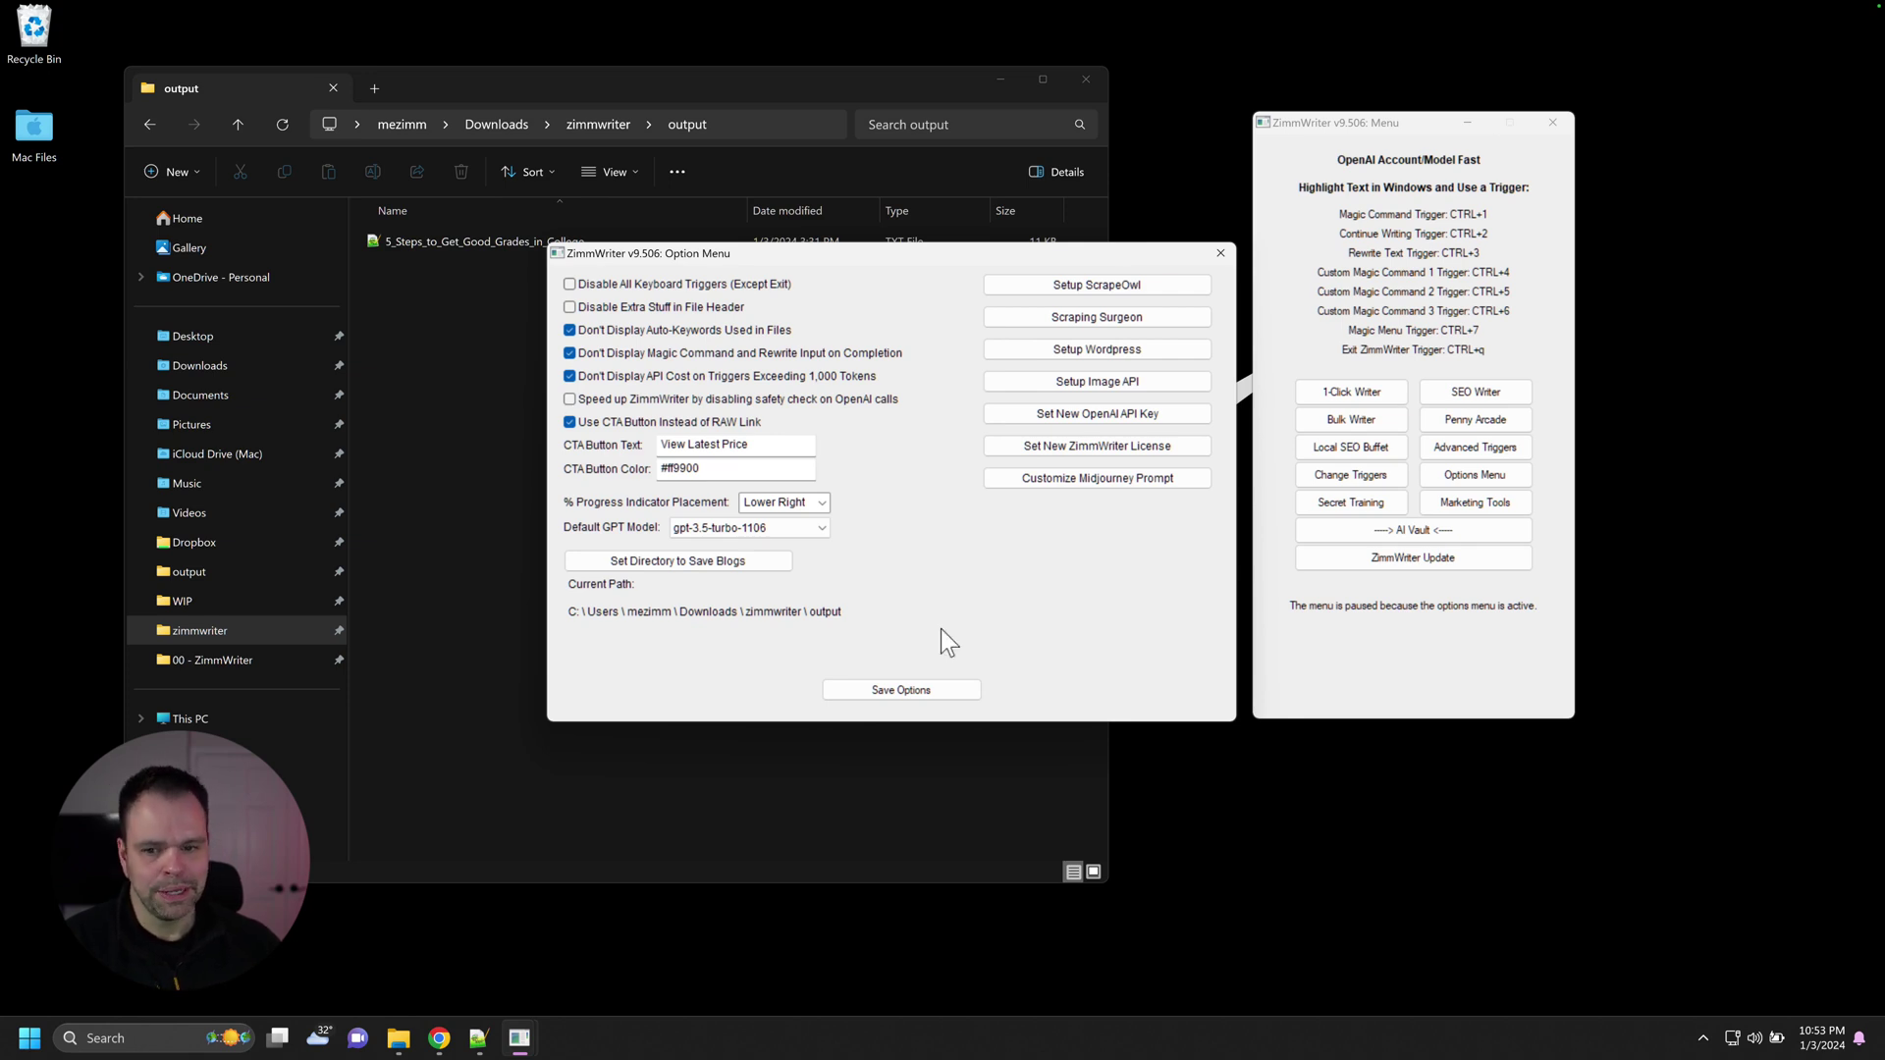
pyautogui.click(717, 560)
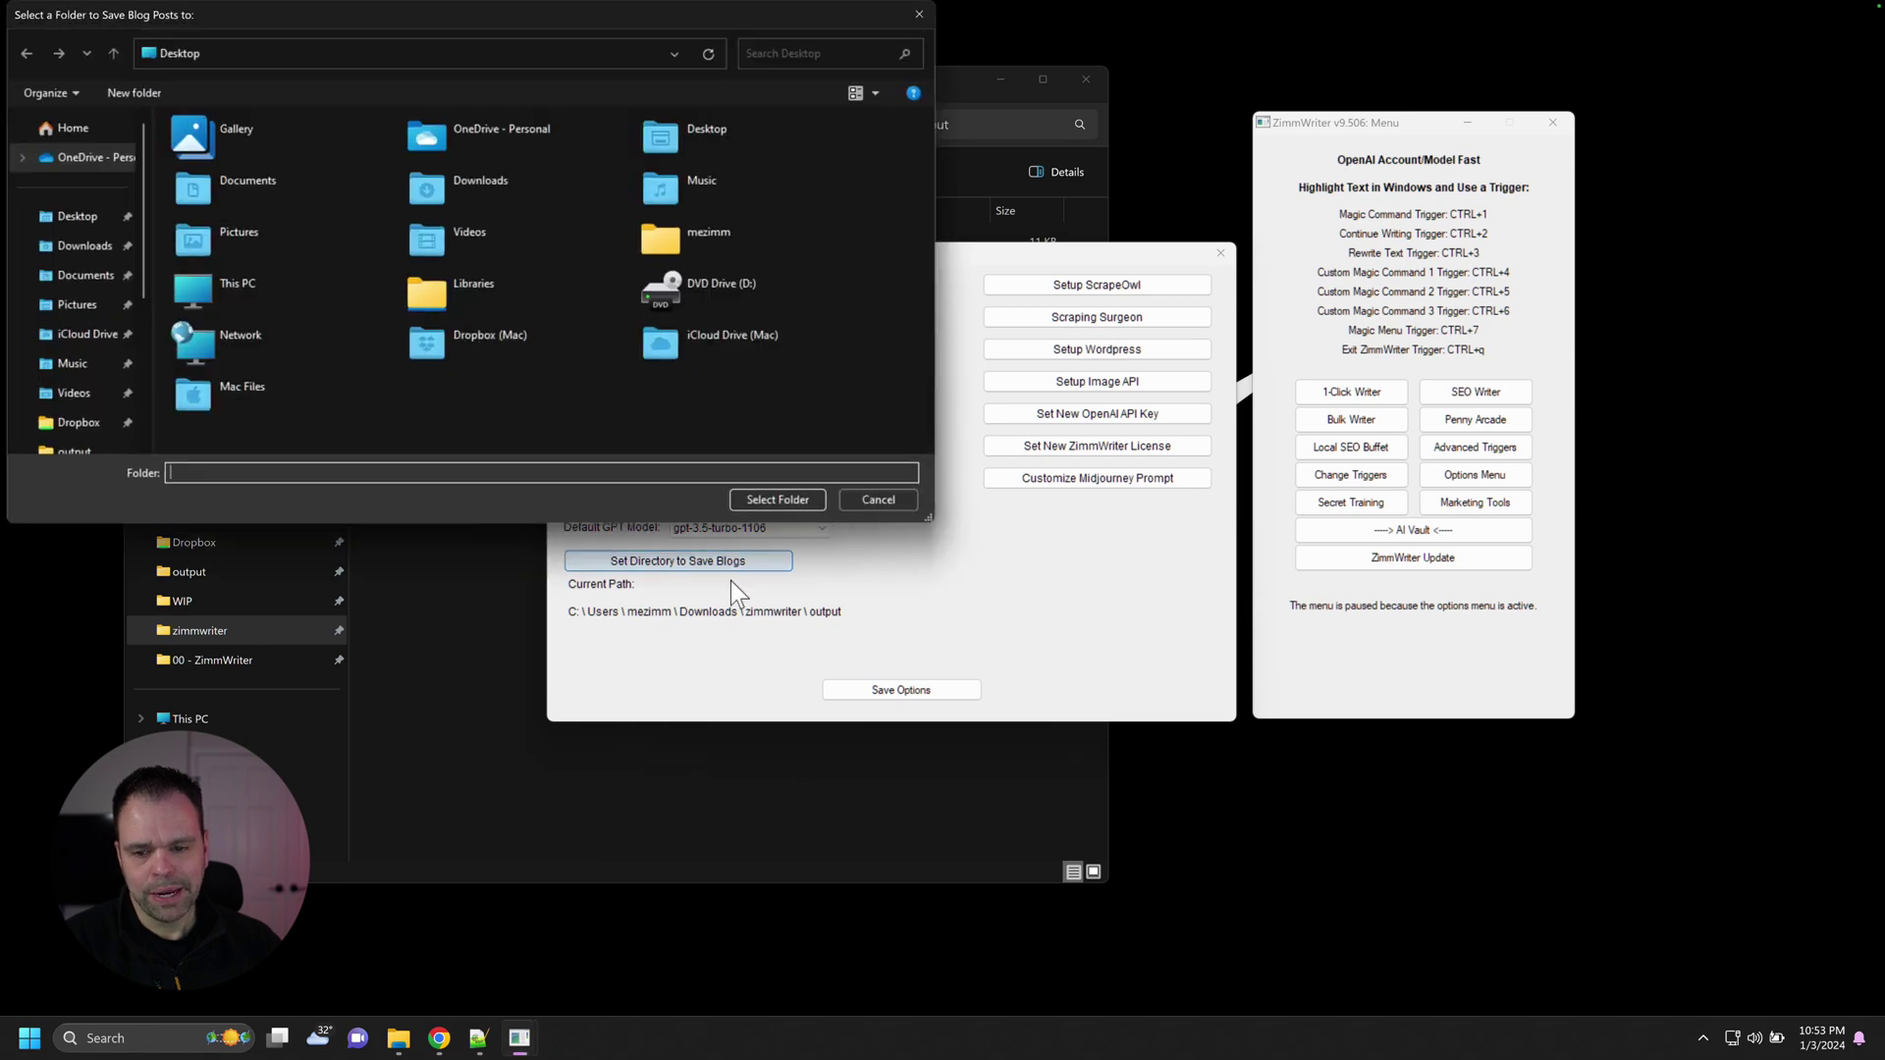
pyautogui.click(868, 499)
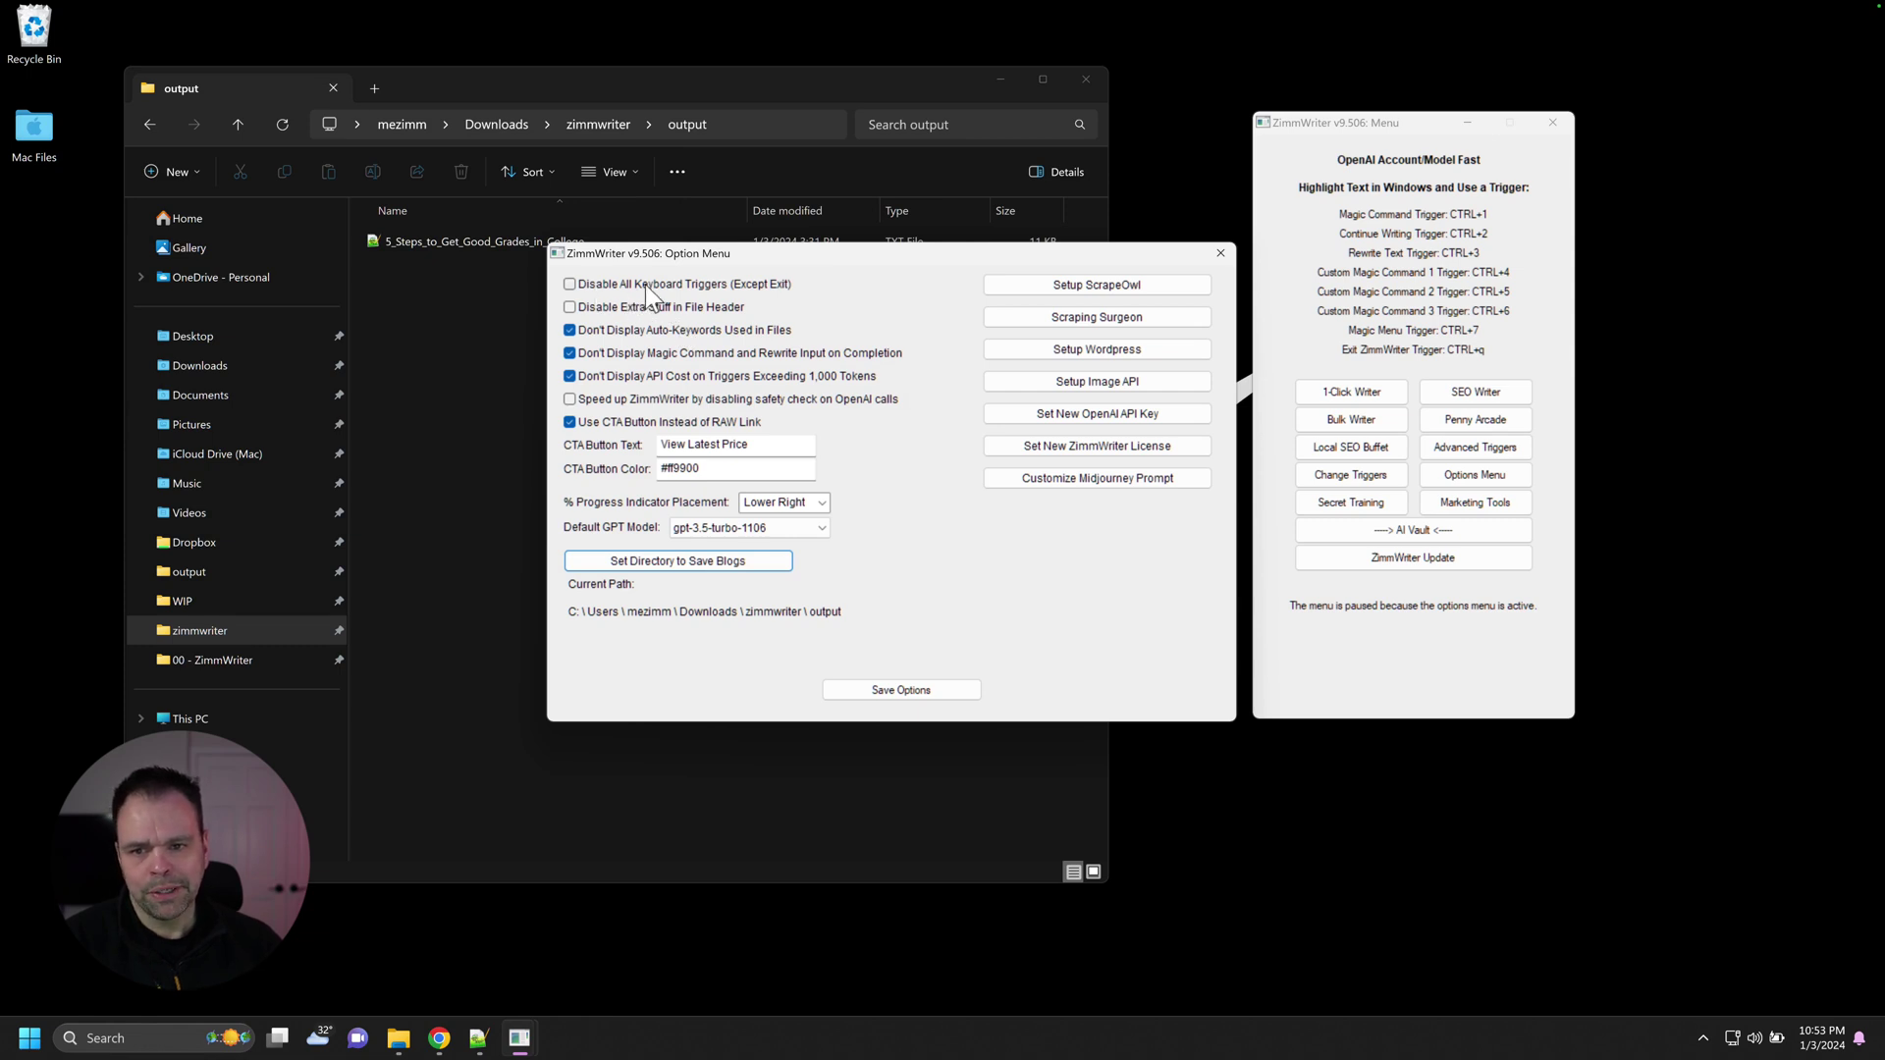
# Enable 'Disable All Keyboard Triggers (Except Exit)', save the options and close the window.
pyautogui.click(570, 285)
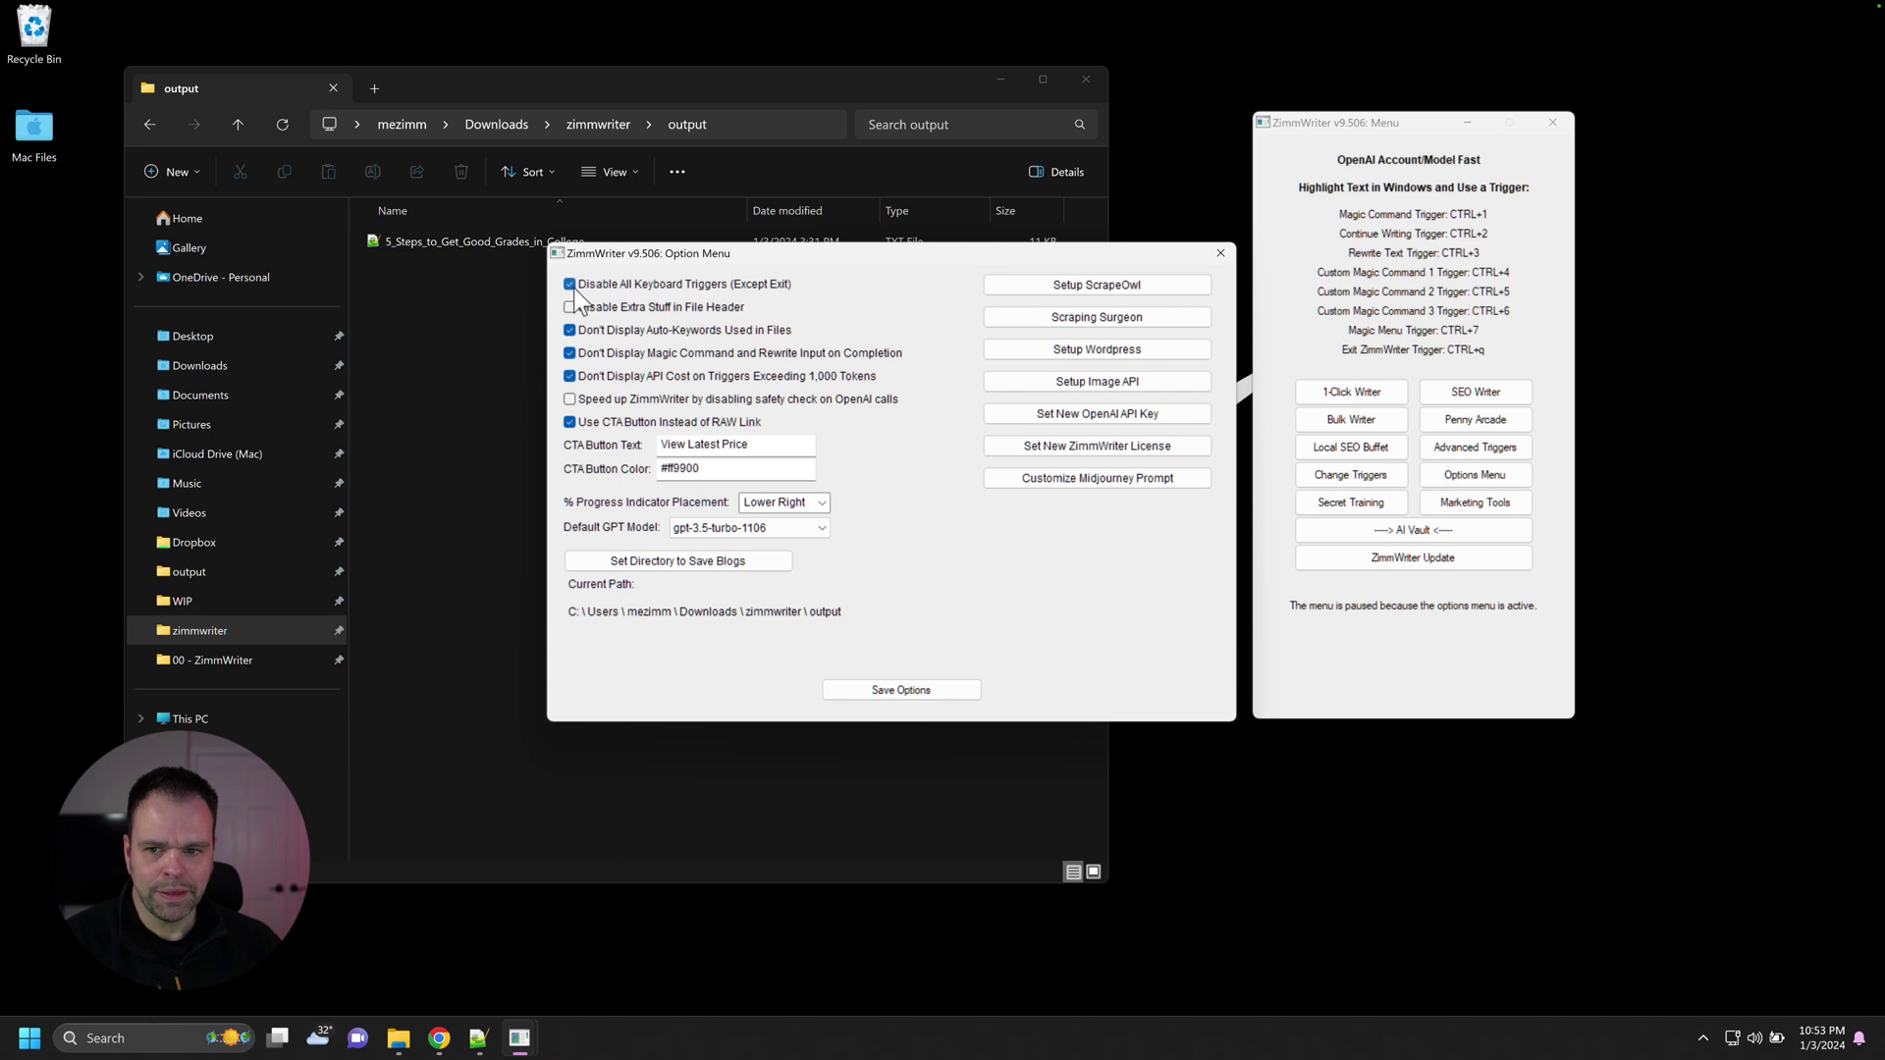
pyautogui.click(940, 691)
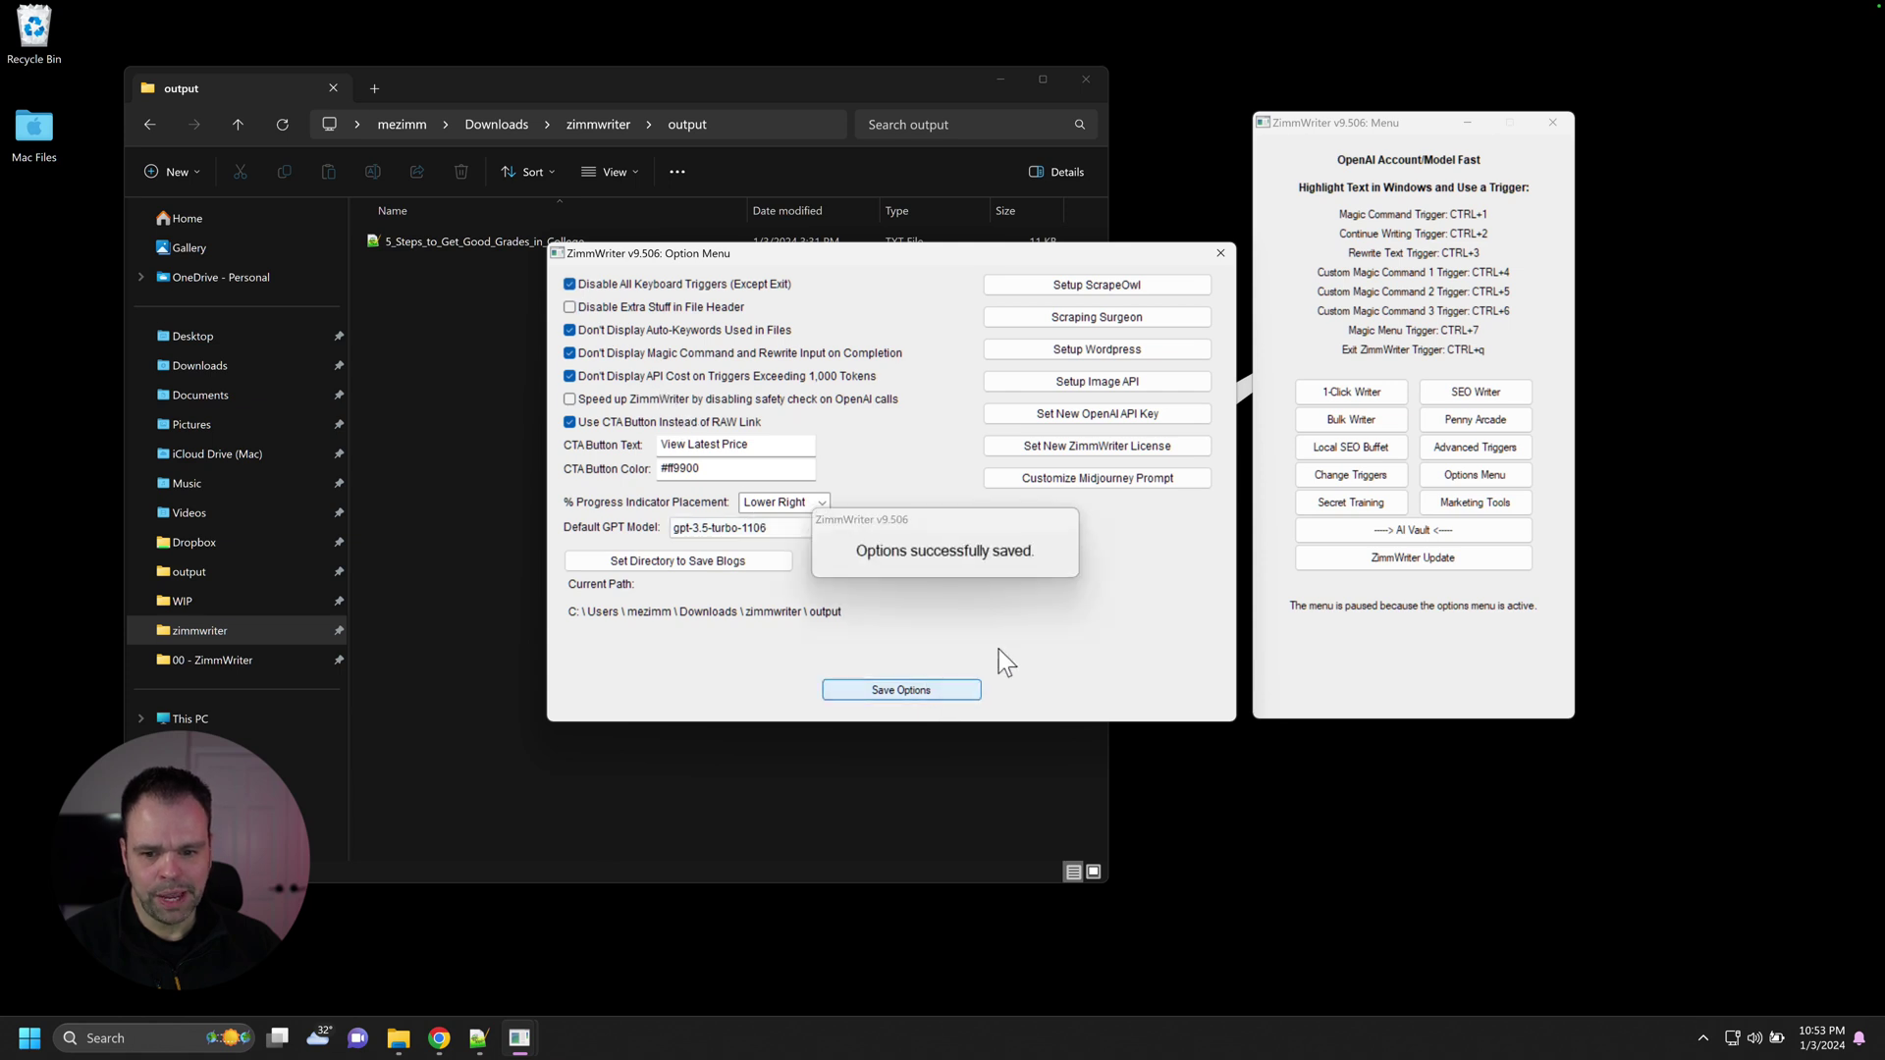
pyautogui.click(1221, 253)
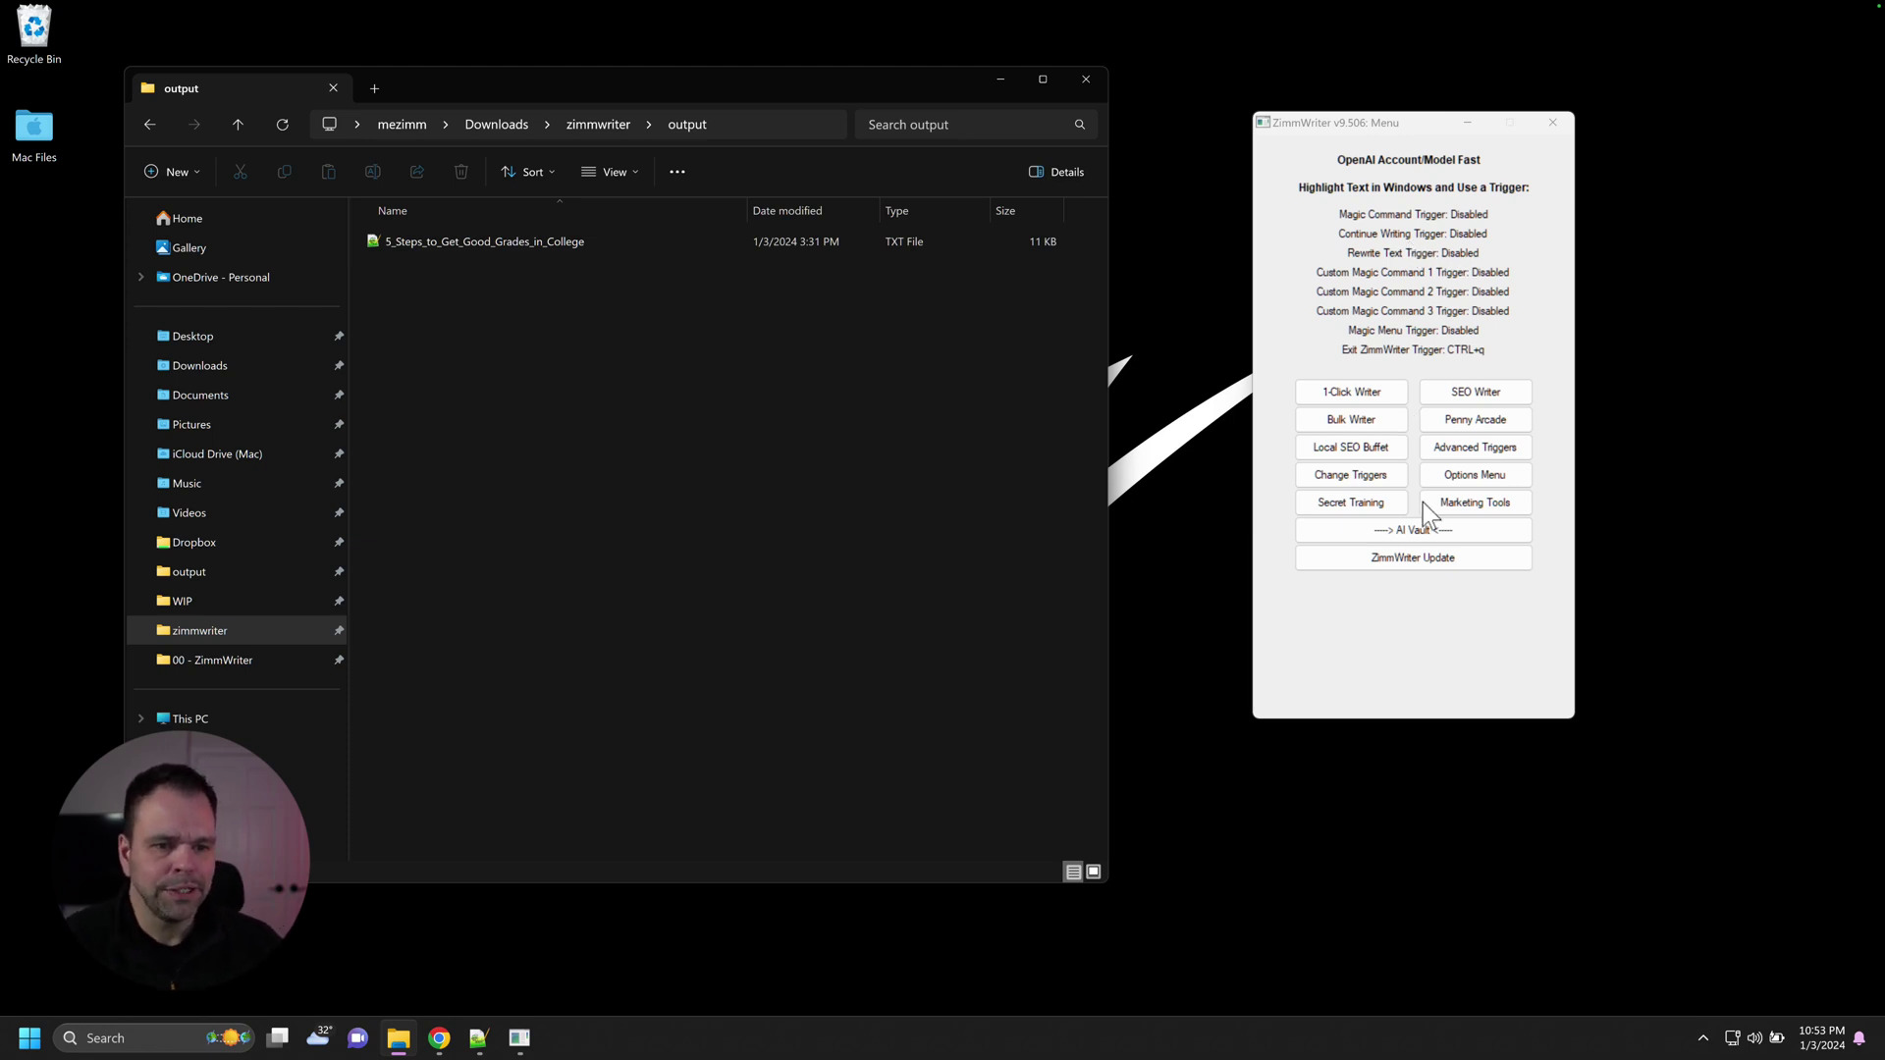
# Reopen the options, uncheck 'Disable All Keyboard Triggers (Except Exit)' and save.
pyautogui.click(1469, 479)
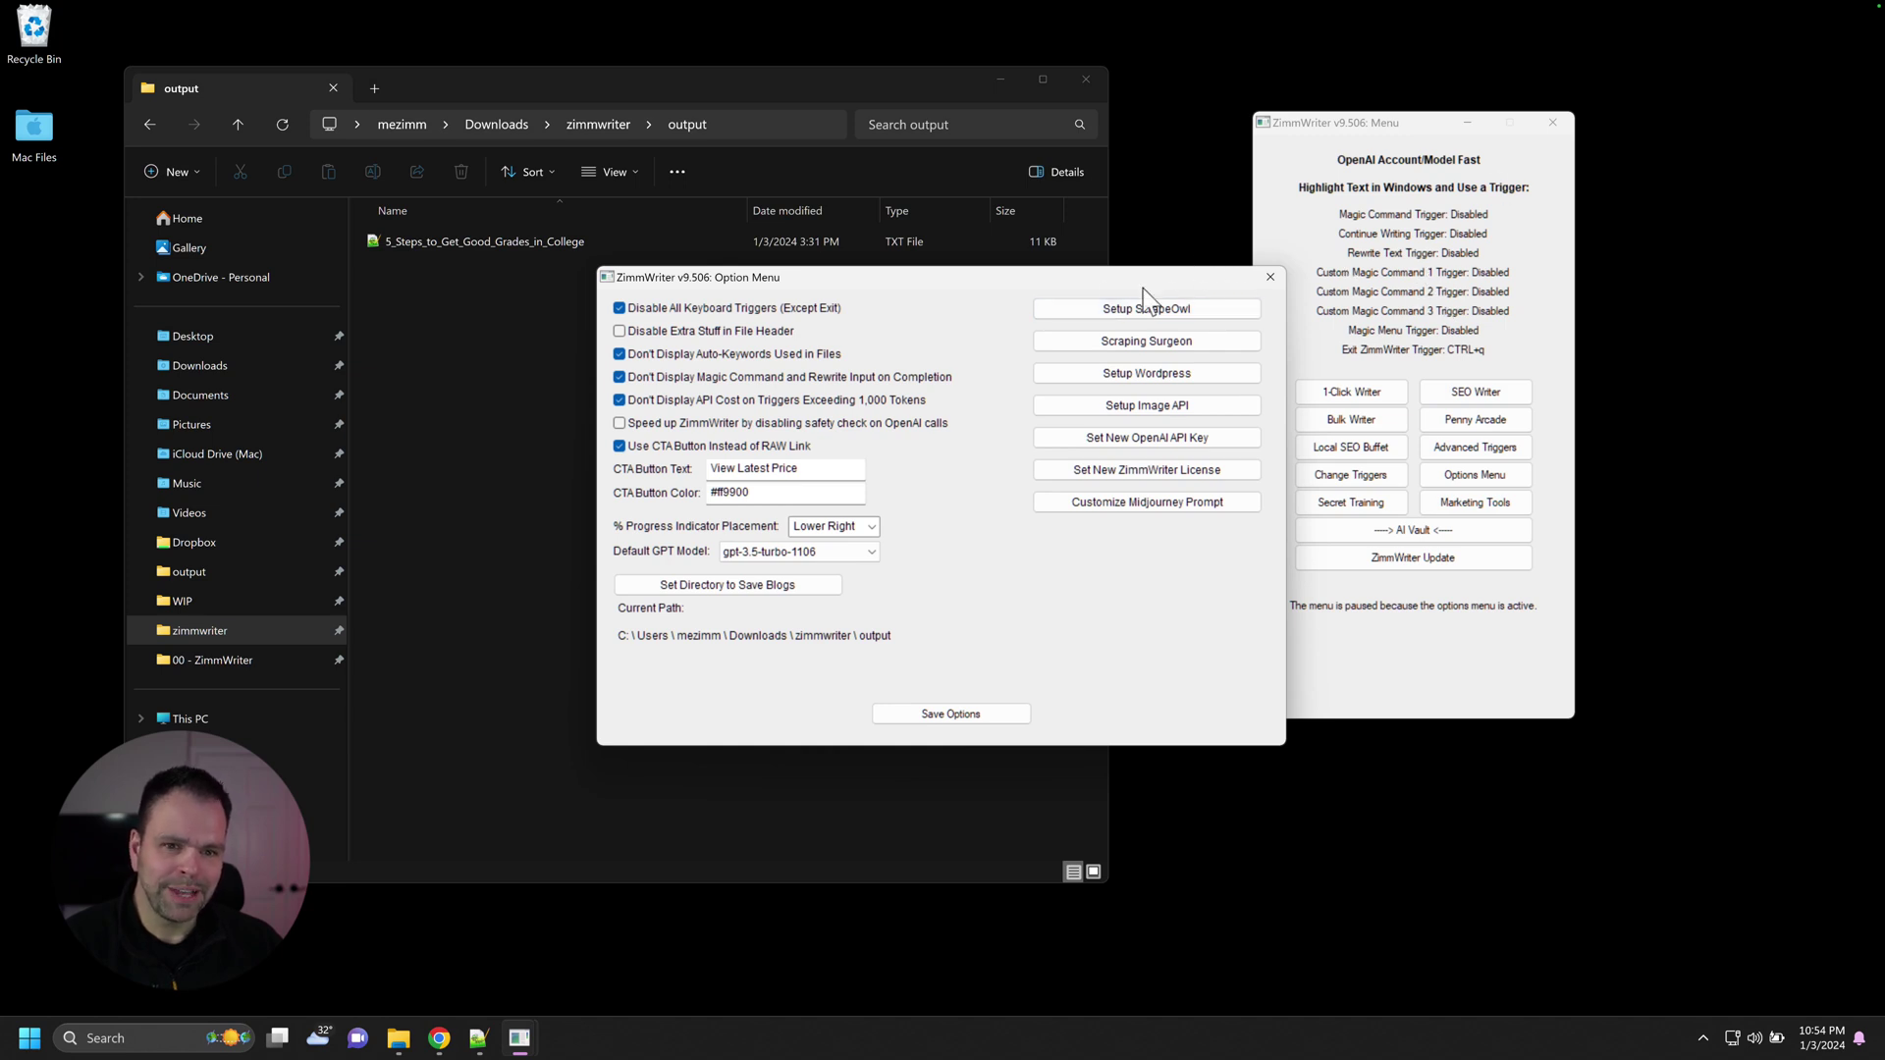
pyautogui.click(619, 308)
pyautogui.click(967, 712)
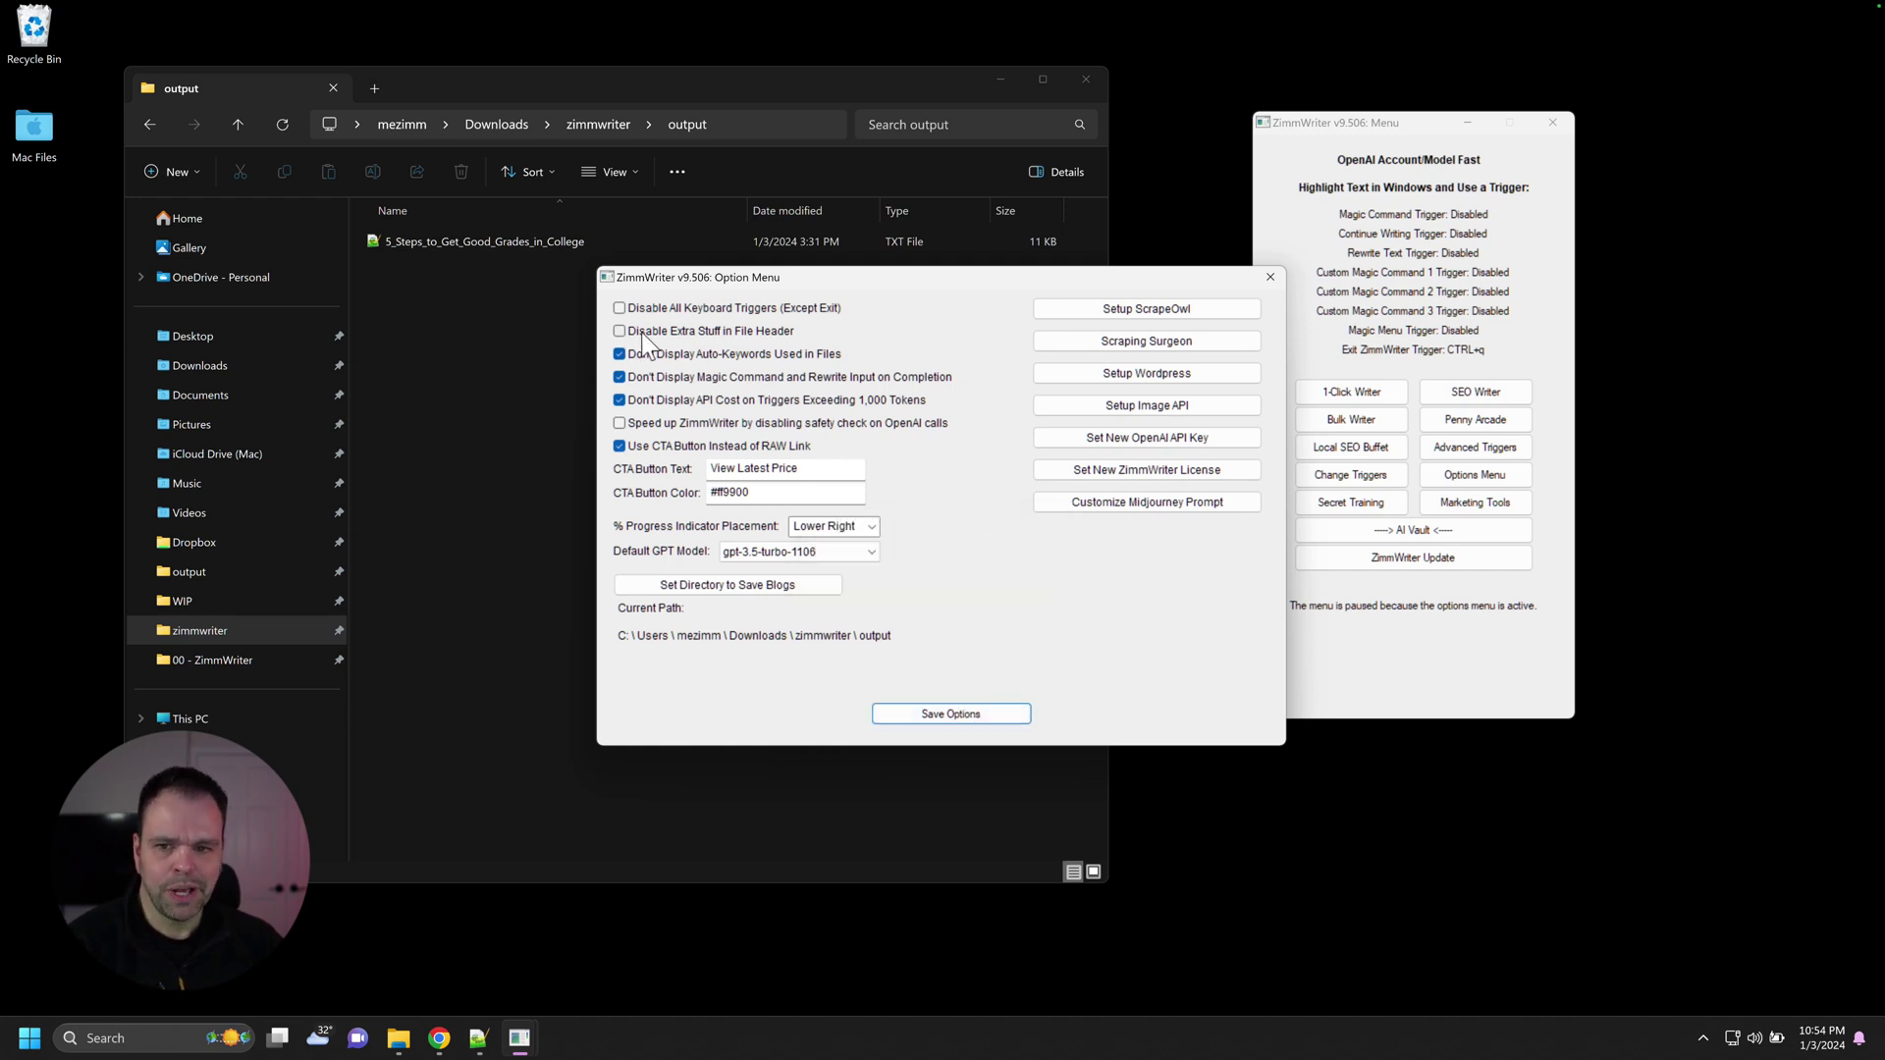
pyautogui.moveTo(728, 279); pyautogui.dragTo(991, 272)
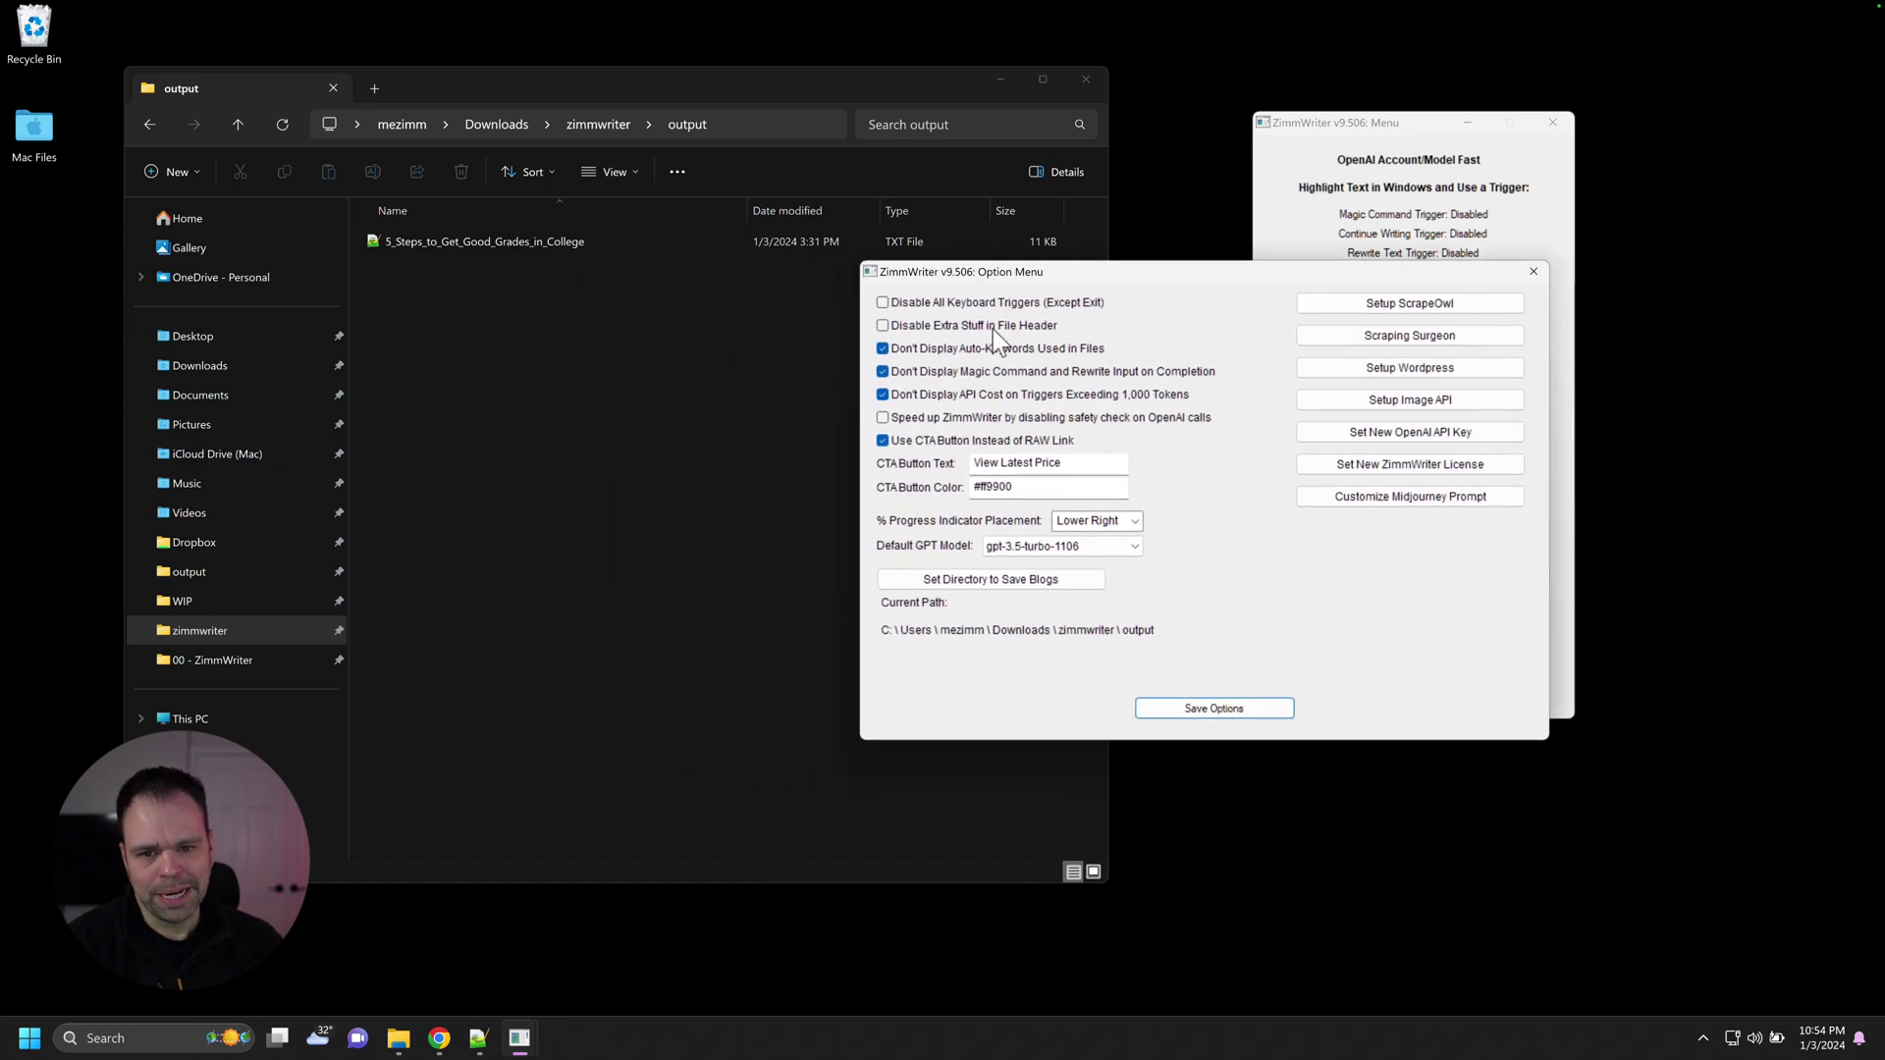
# Open 5_Steps_to_Get_Good_Grades_in_College.txt in Notepad++ and inspect its header notes.
pyautogui.click(492, 243)
pyautogui.doubleClick(532, 237)
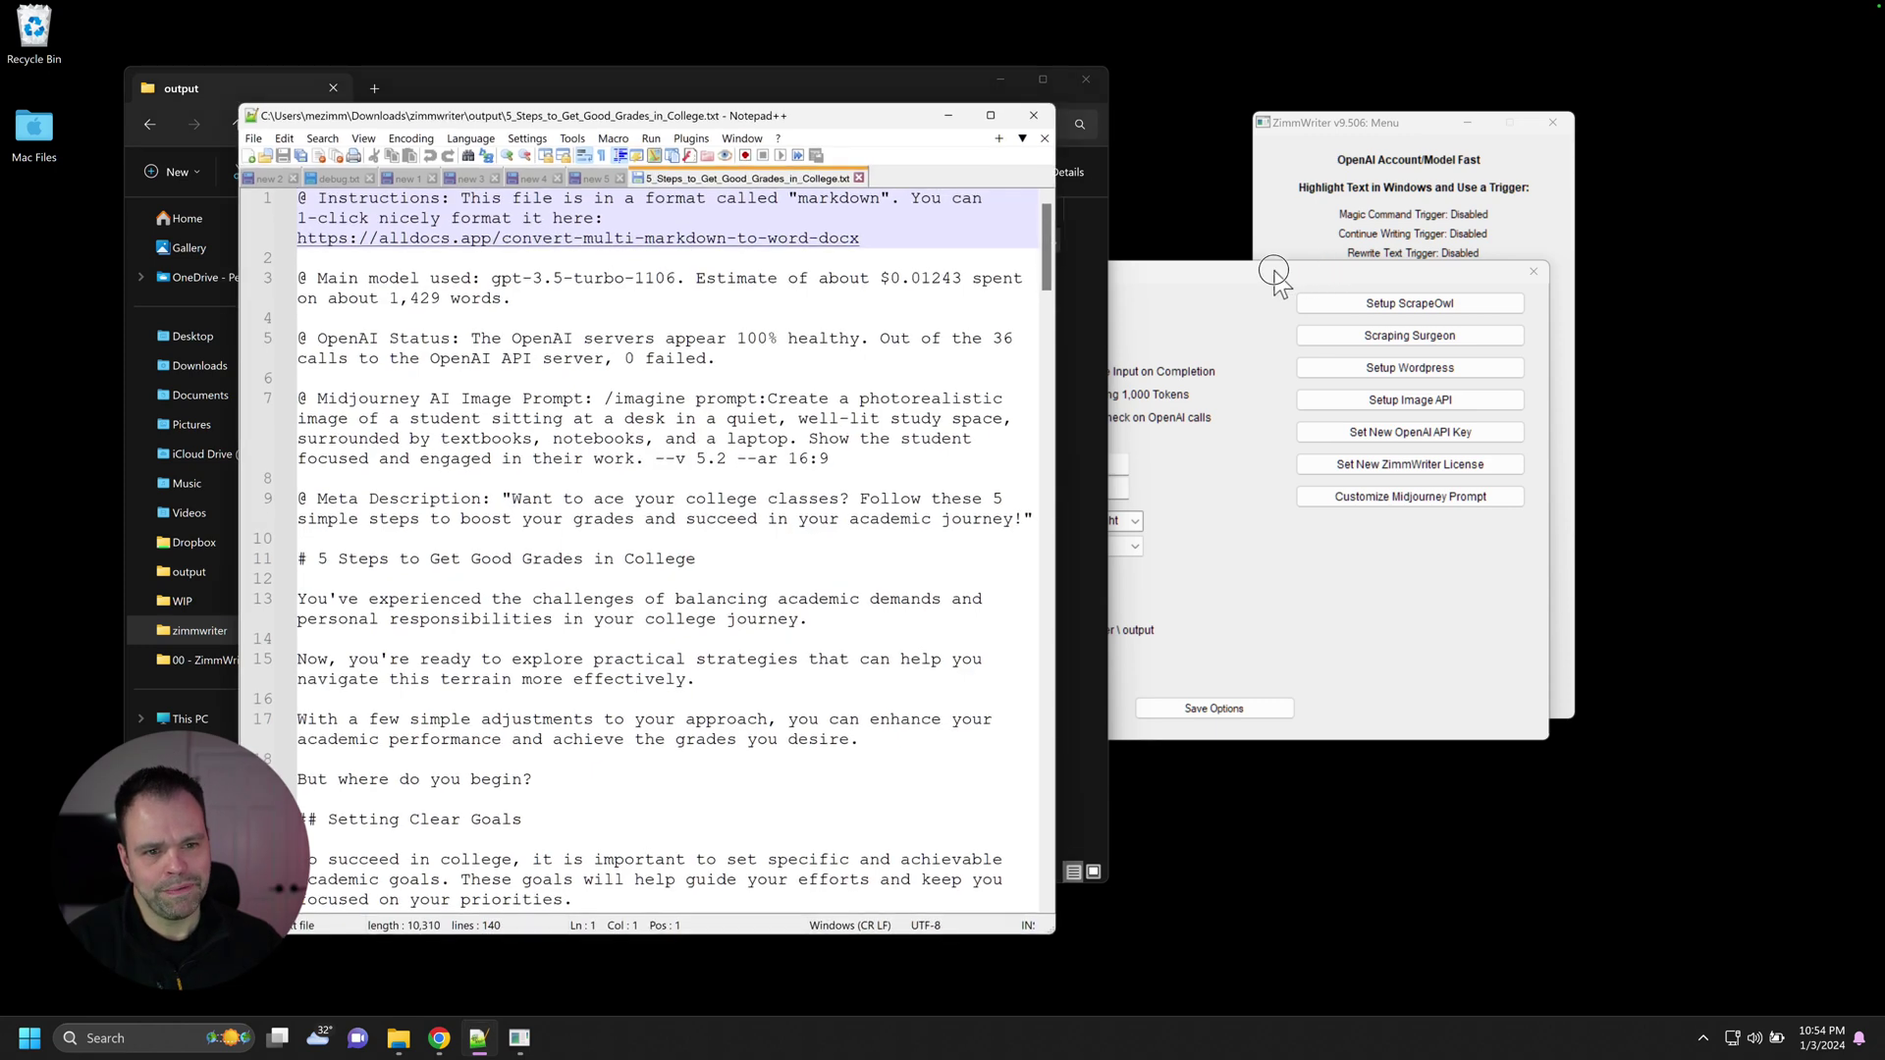
pyautogui.moveTo(1274, 273); pyautogui.dragTo(1361, 277)
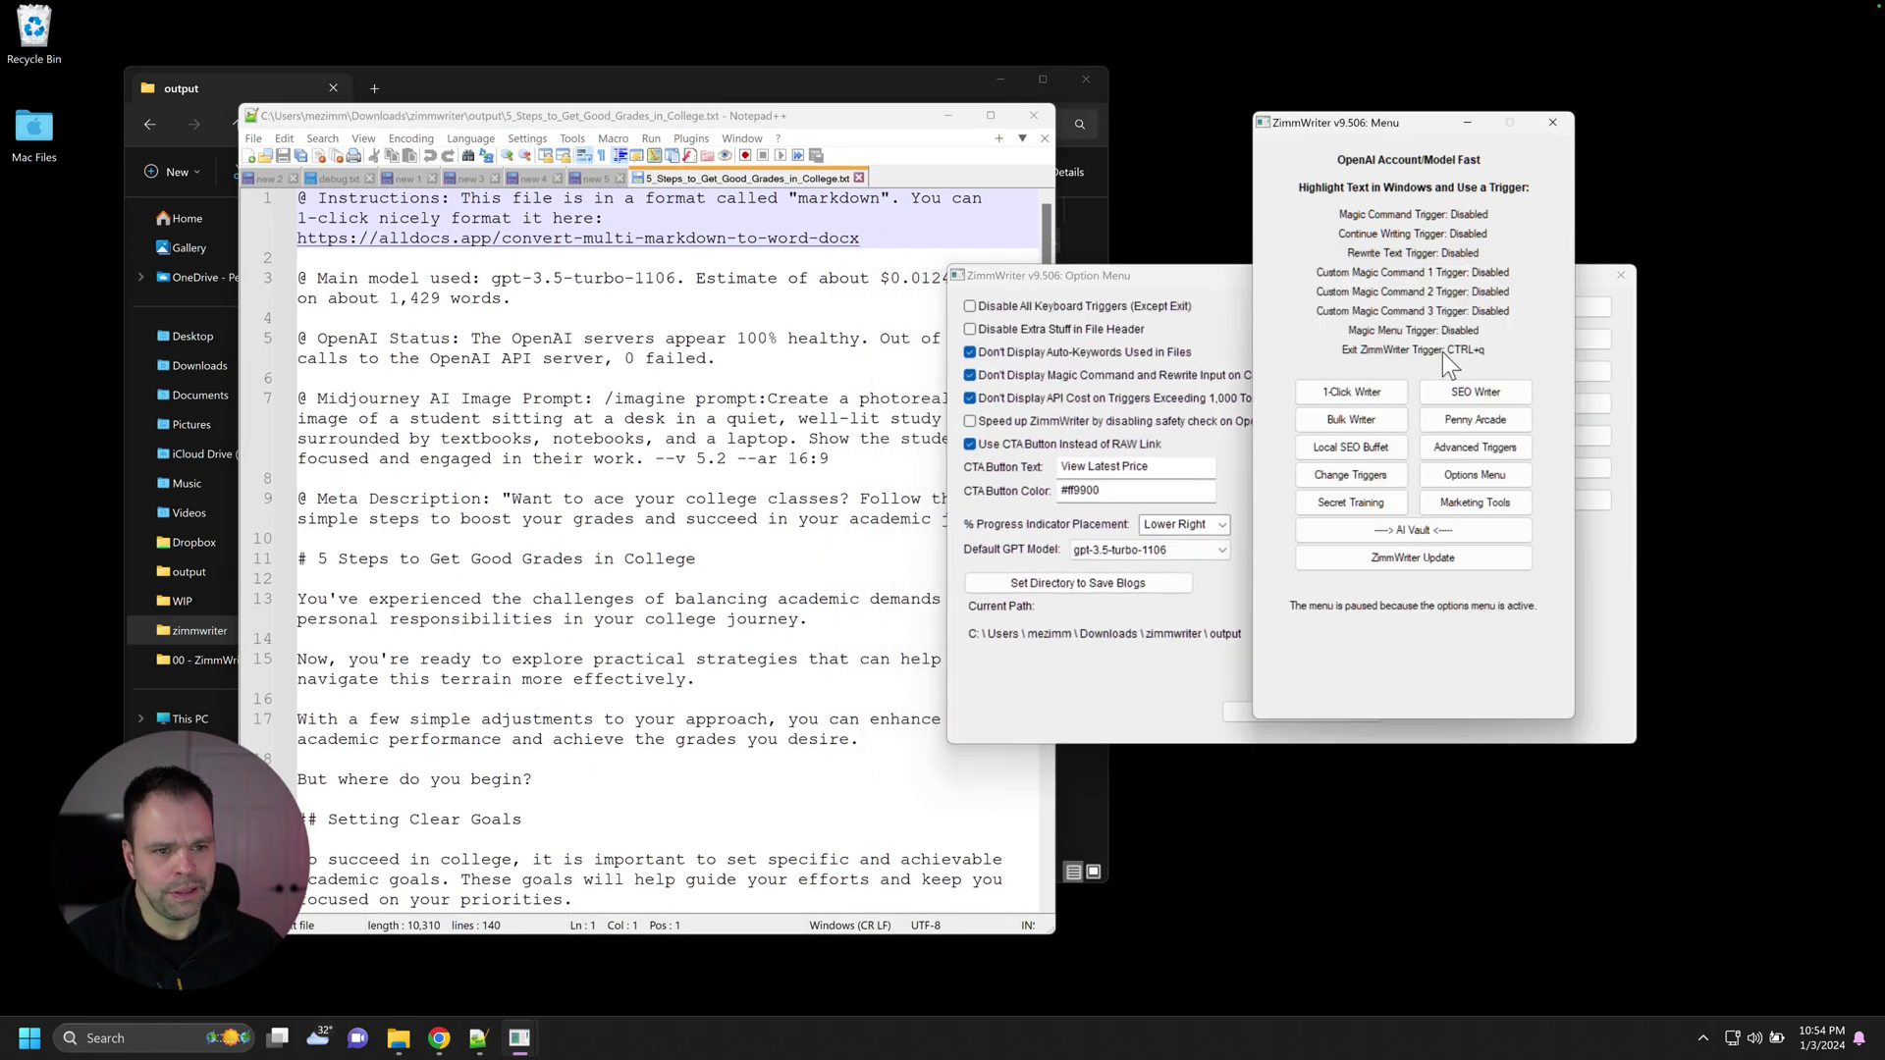
pyautogui.click(1174, 297)
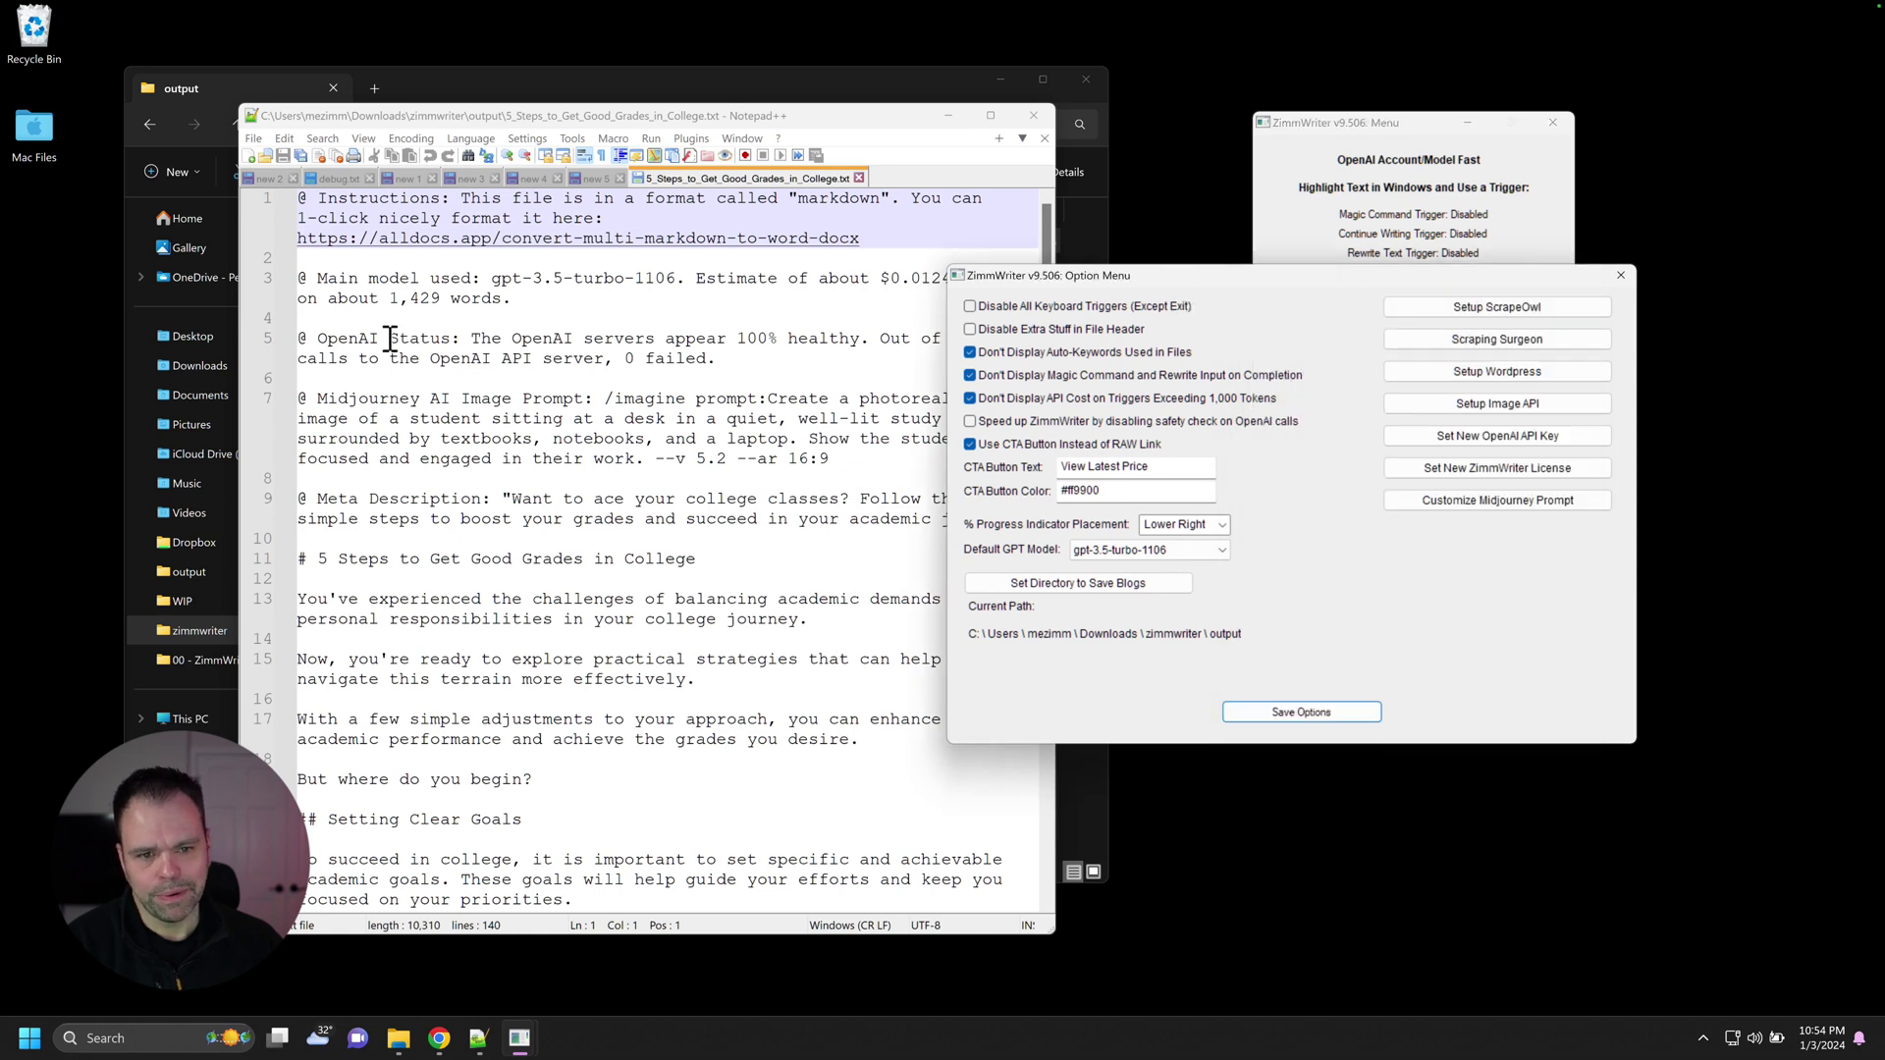
pyautogui.click(450, 398)
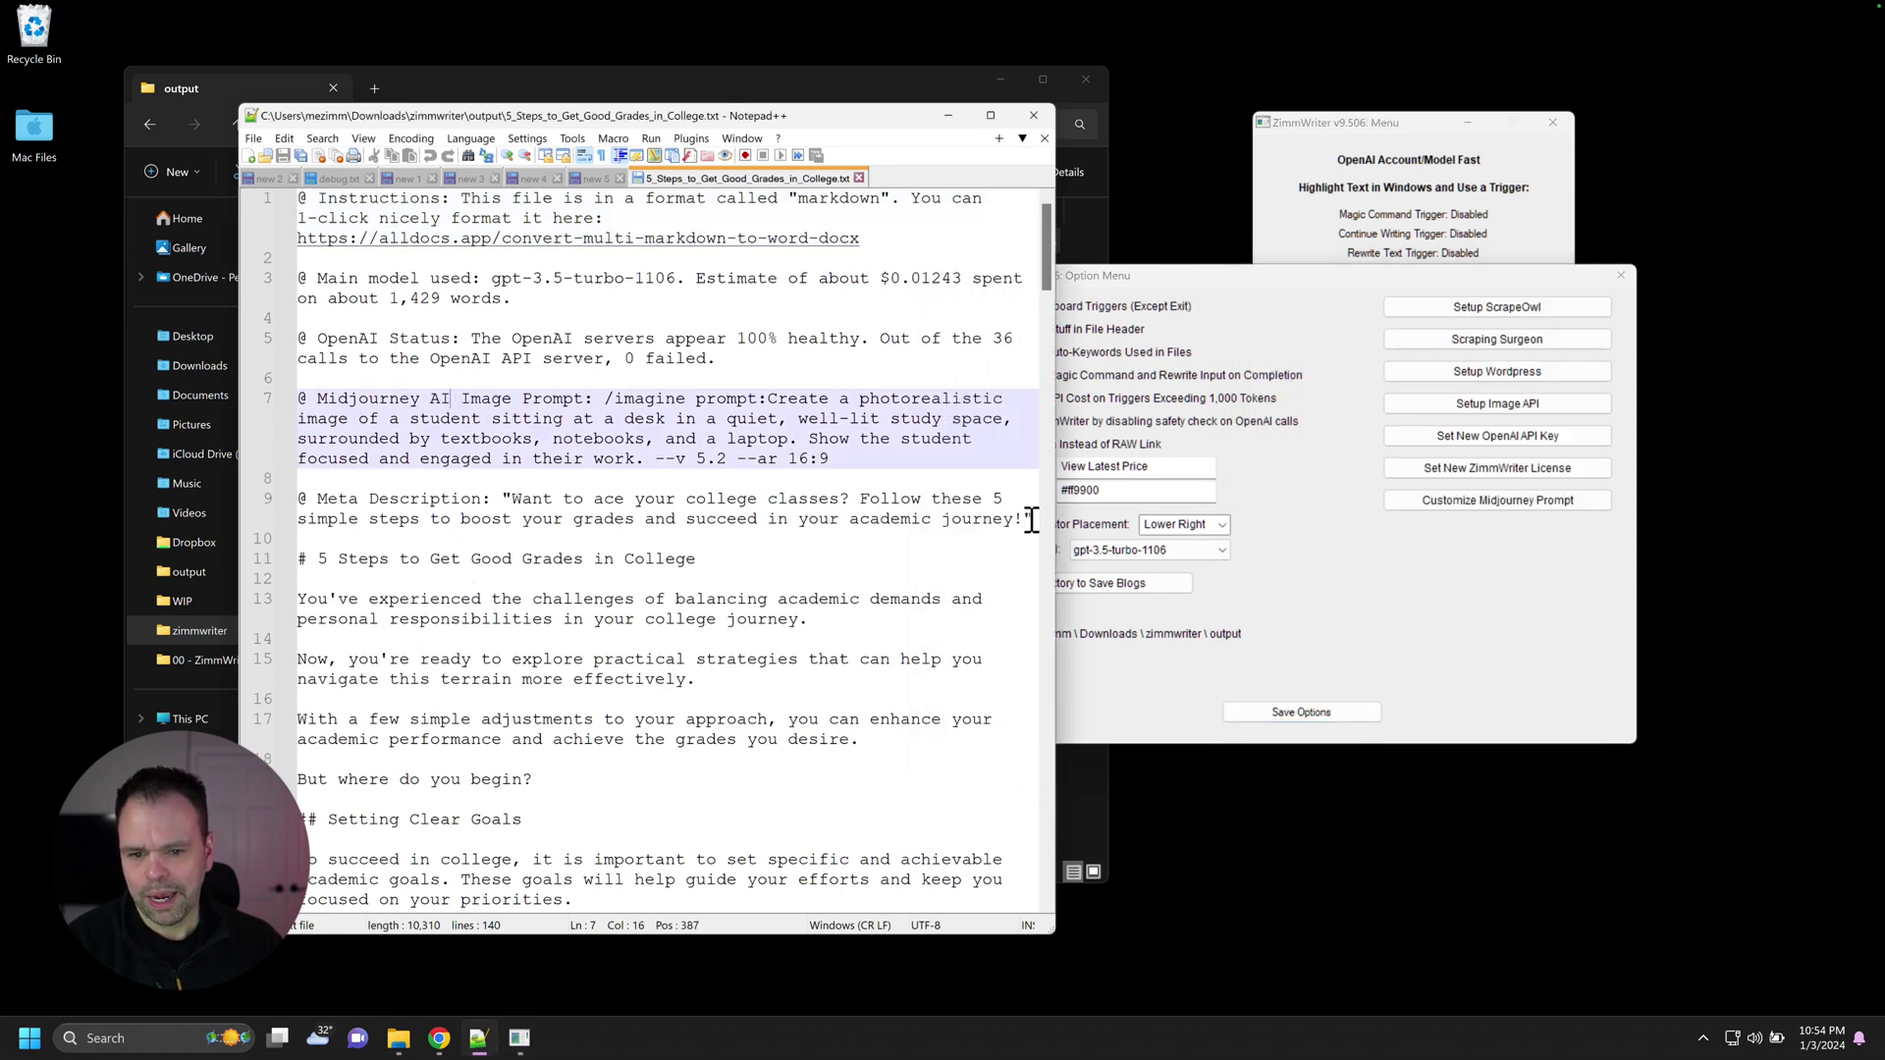
pyautogui.moveTo(1031, 520); pyautogui.dragTo(290, 202)
pyautogui.click(309, 204)
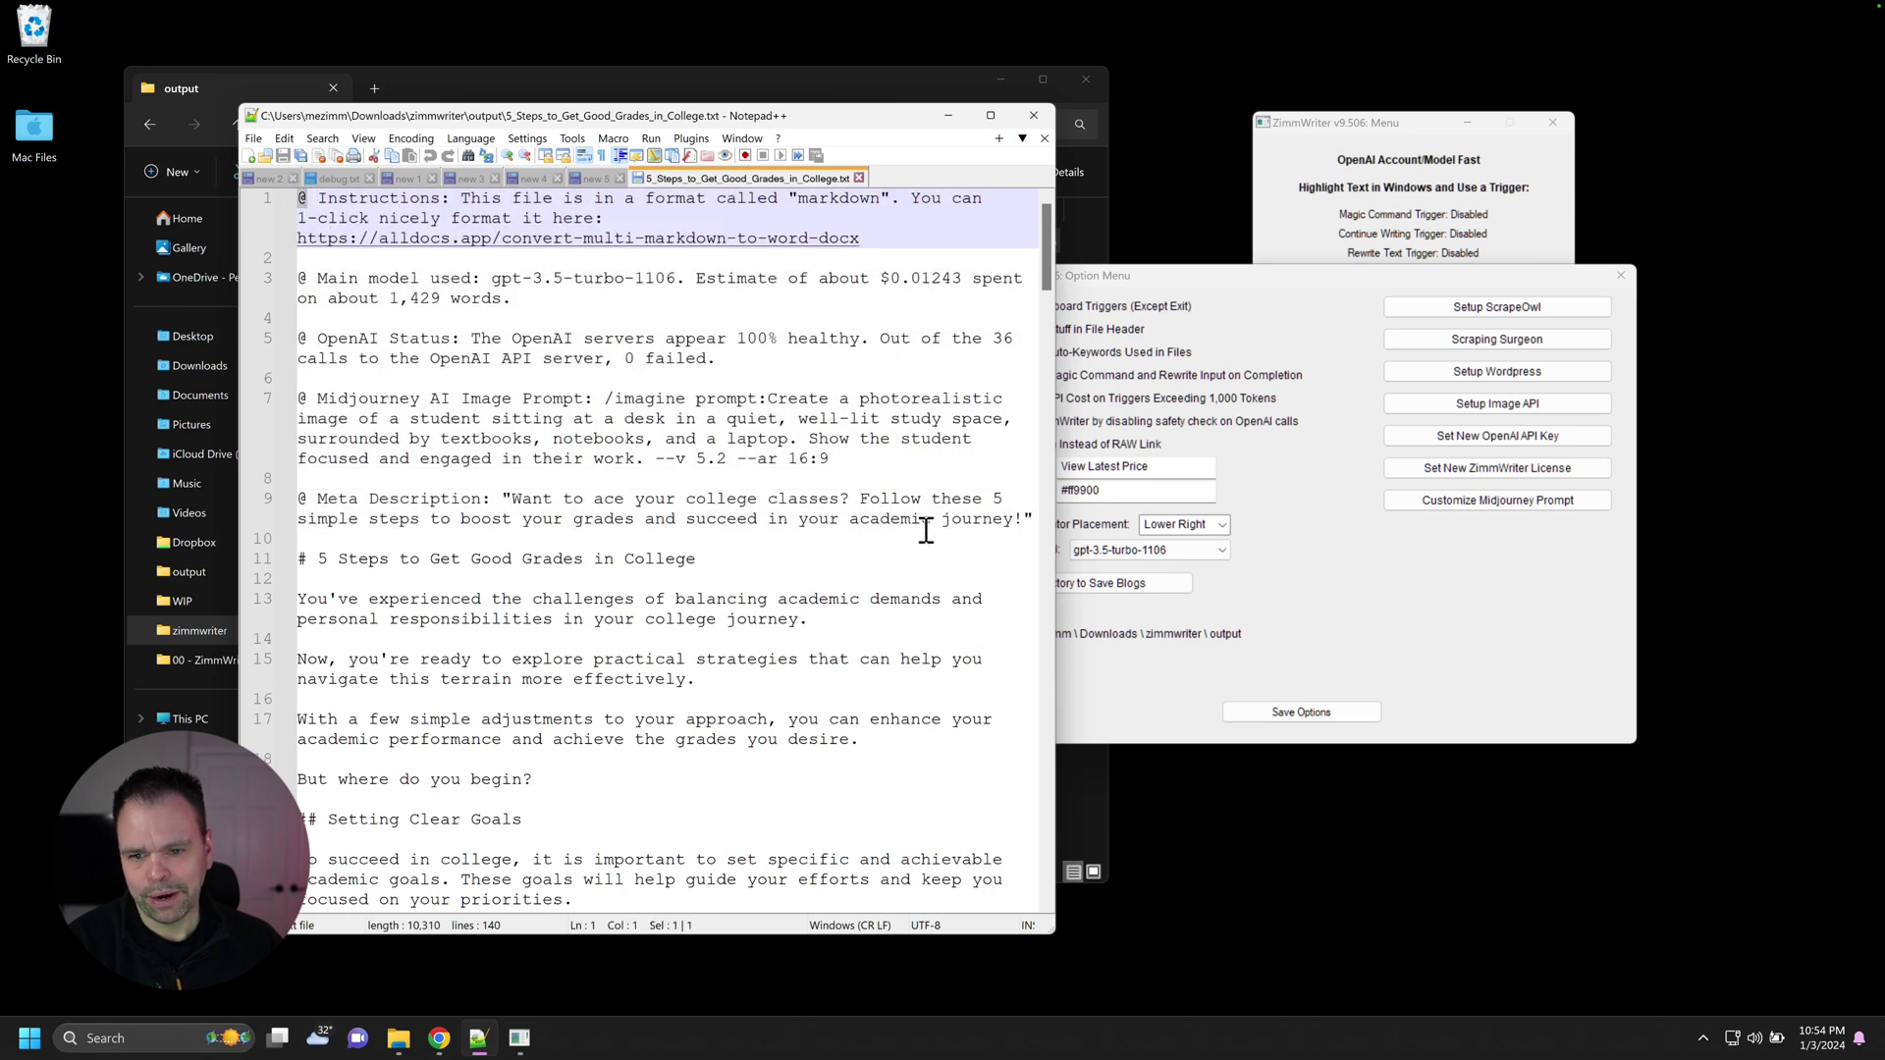
# Turn on 'Disable Extra Stuff in File Header', then delete and restore the article's header lines.
pyautogui.click(1235, 287)
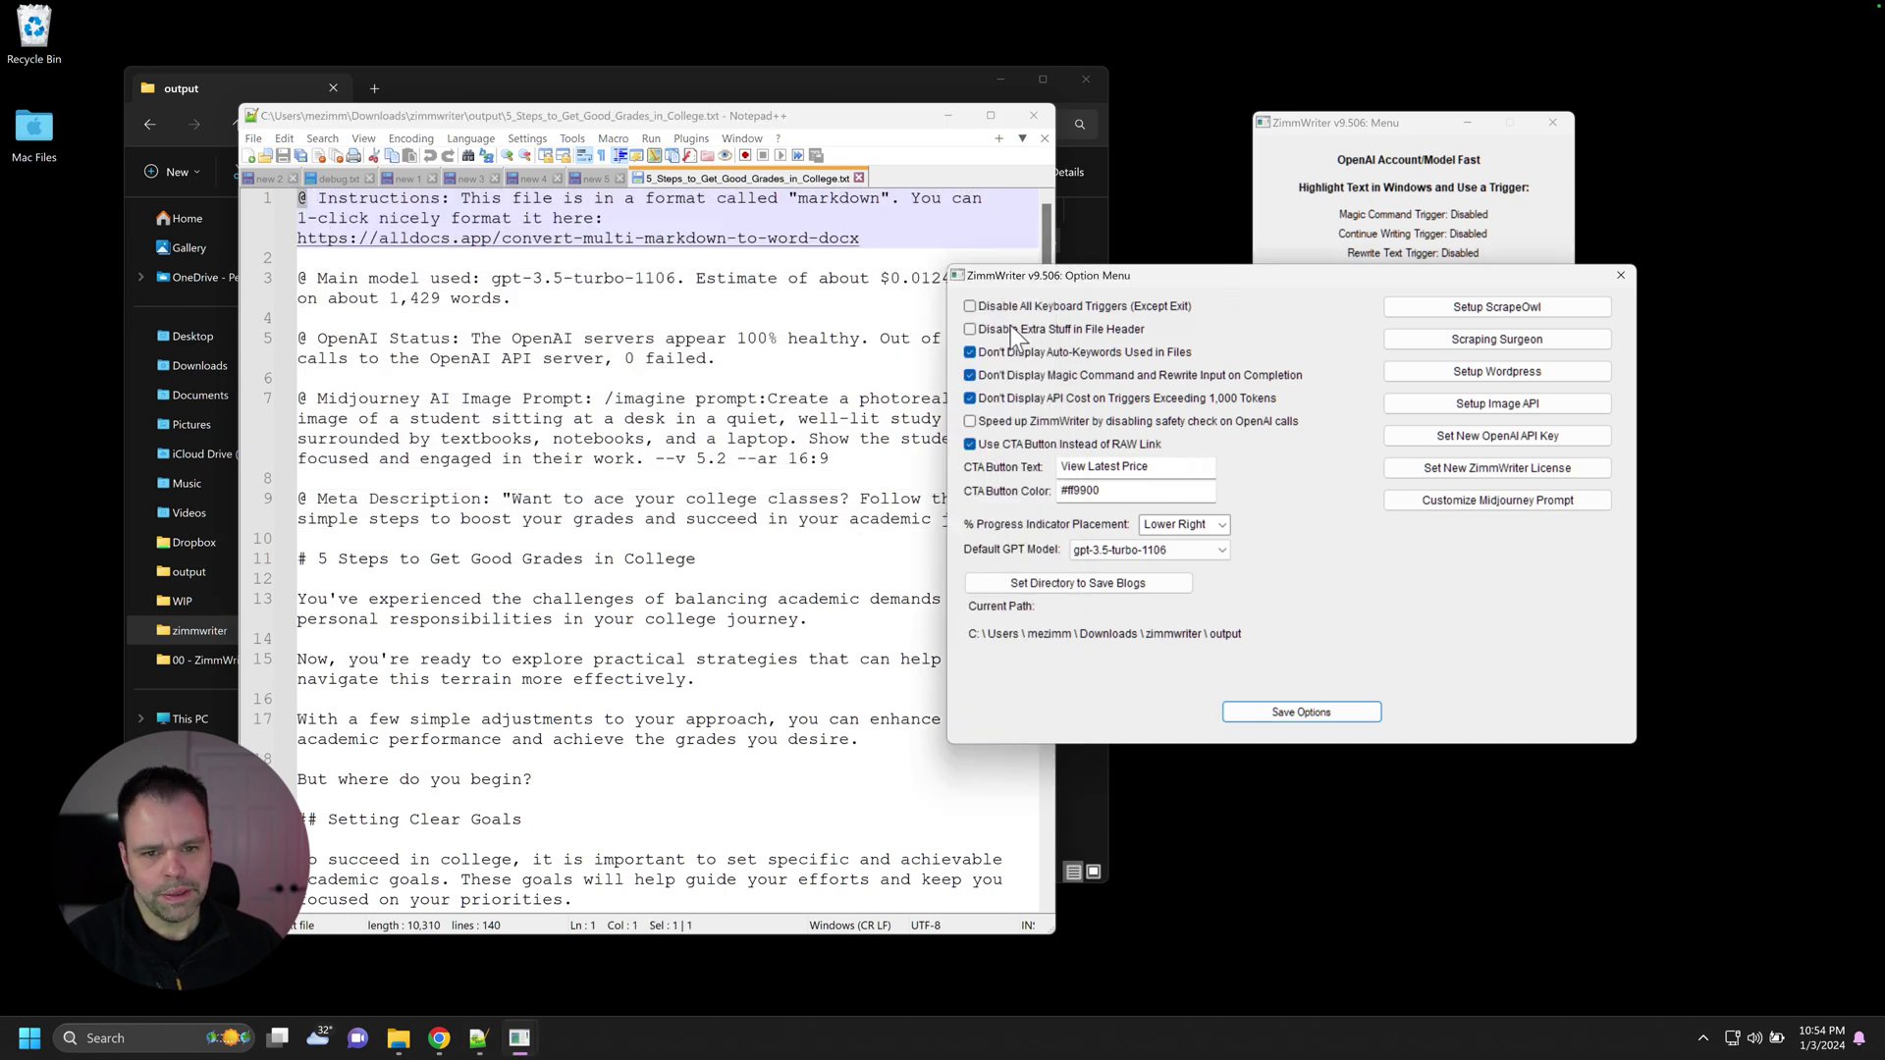
pyautogui.click(971, 330)
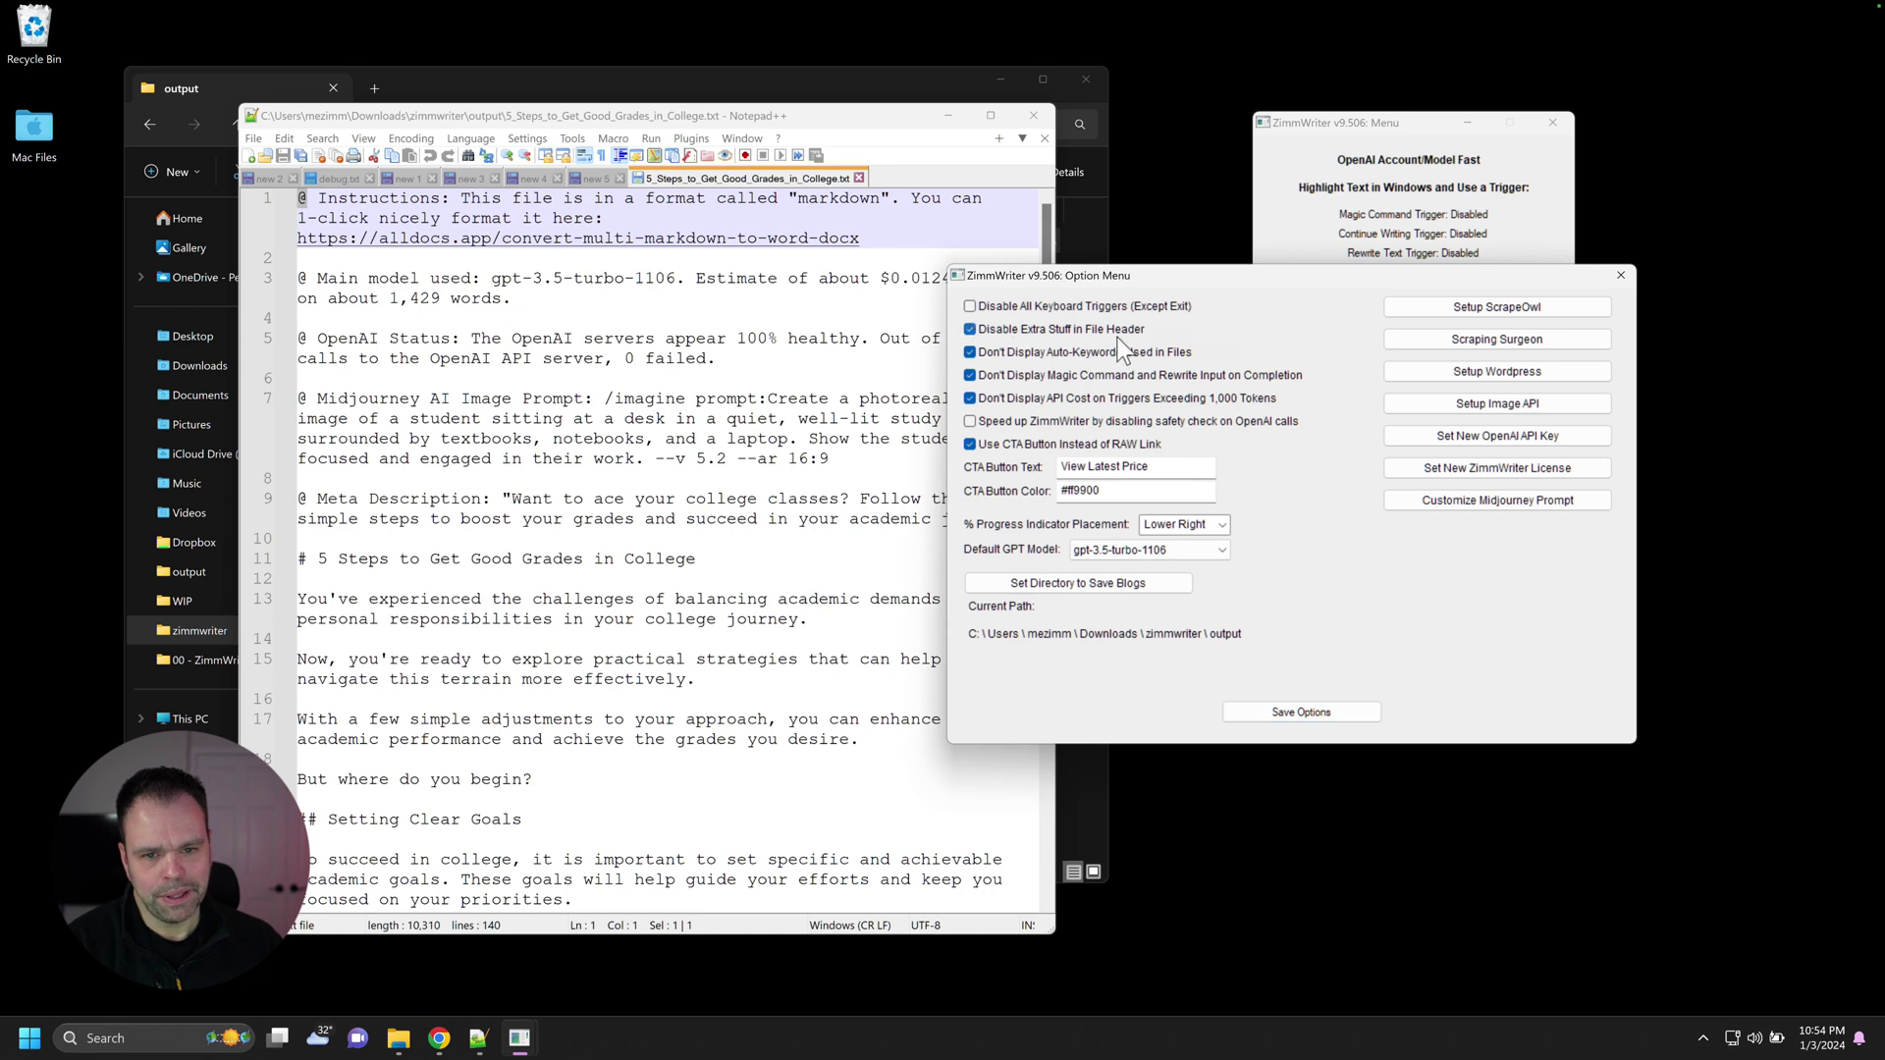
pyautogui.click(726, 518)
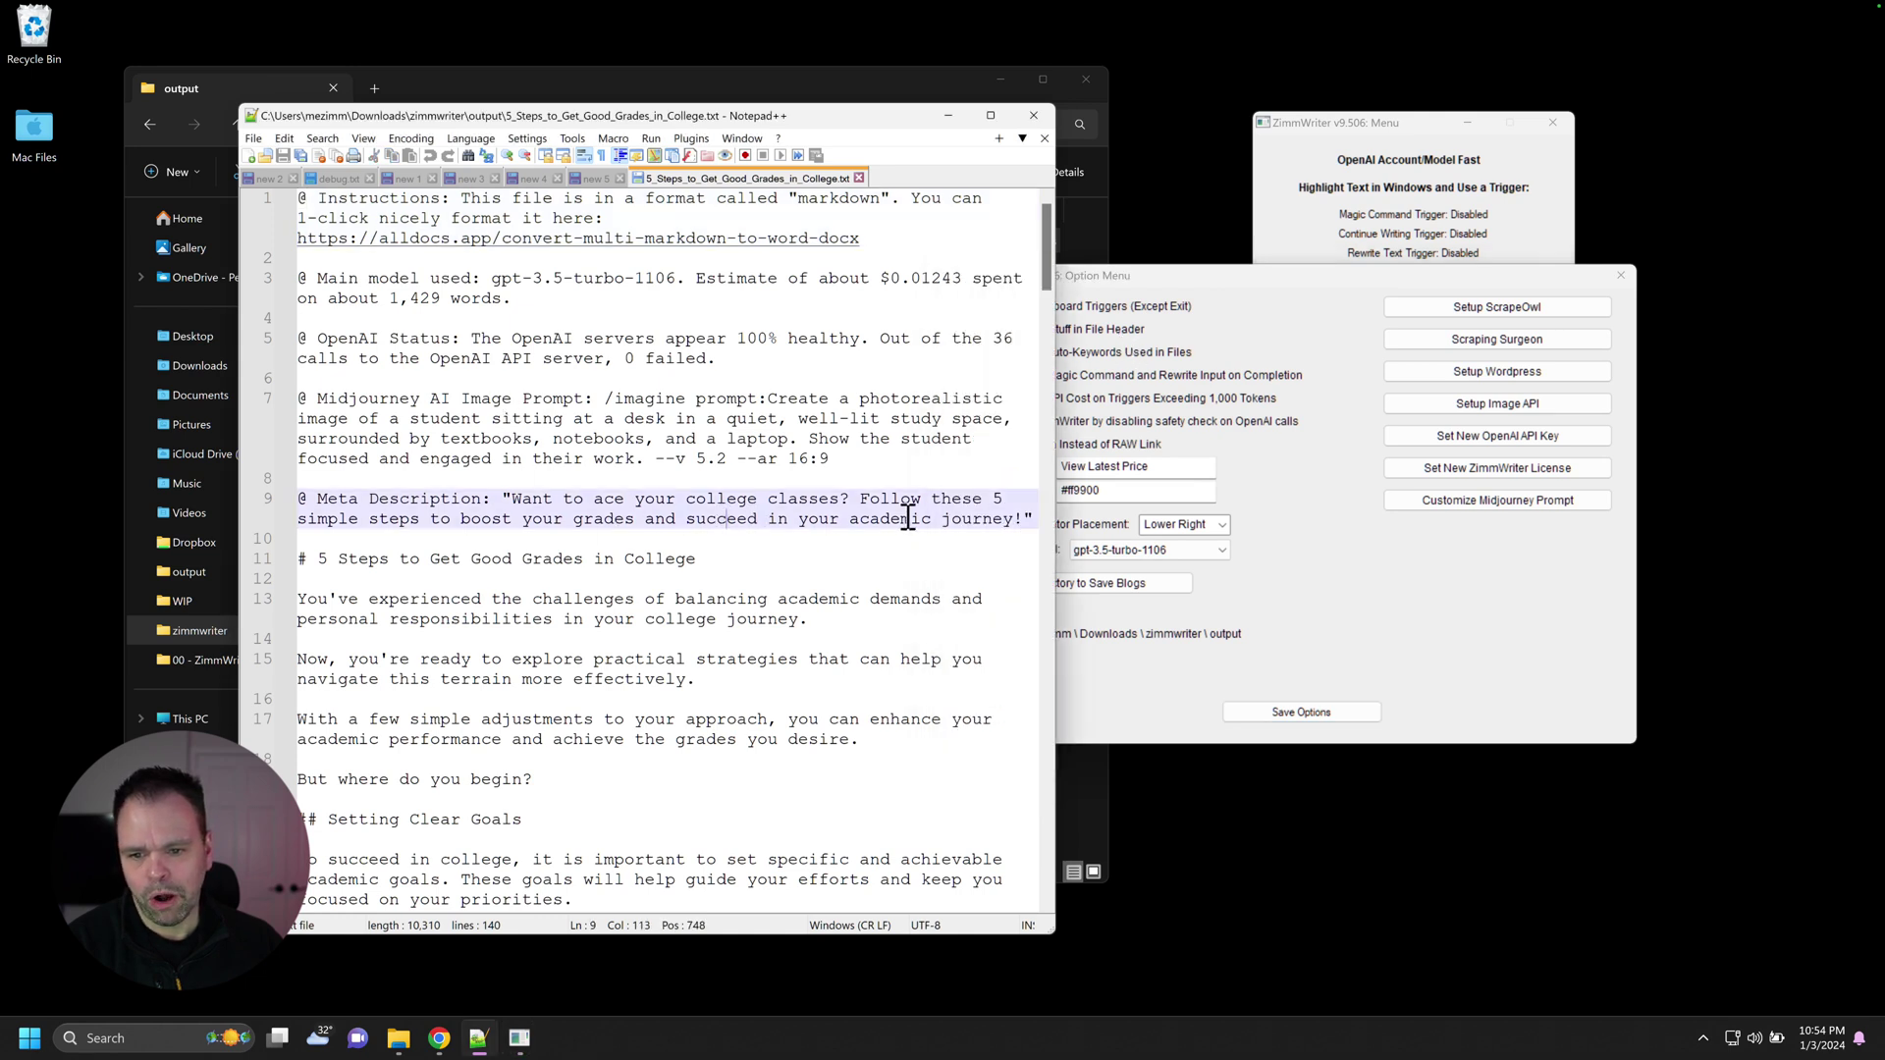
pyautogui.moveTo(1026, 518); pyautogui.dragTo(168, 88)
pyautogui.press('Delete')
pyautogui.press('Delete')
pyautogui.press('Delete')
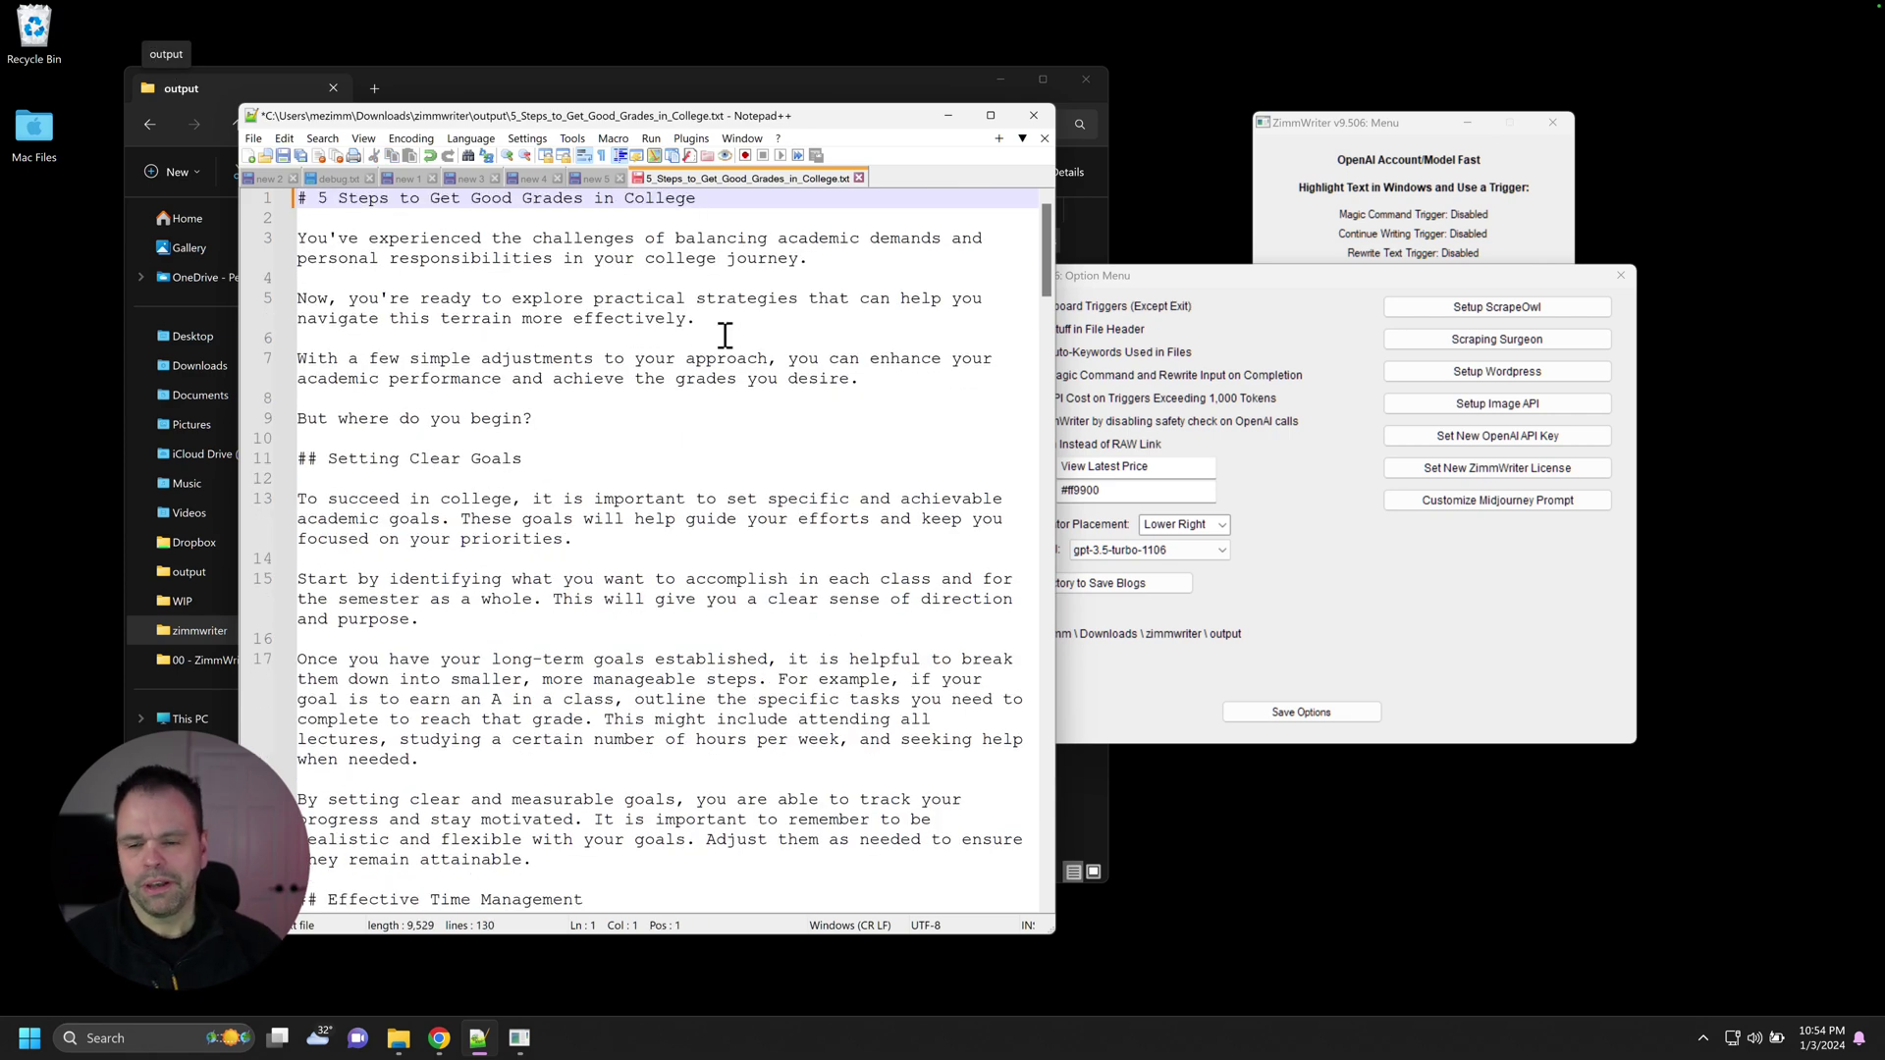
pyautogui.press('Return')
pyautogui.press('Return')
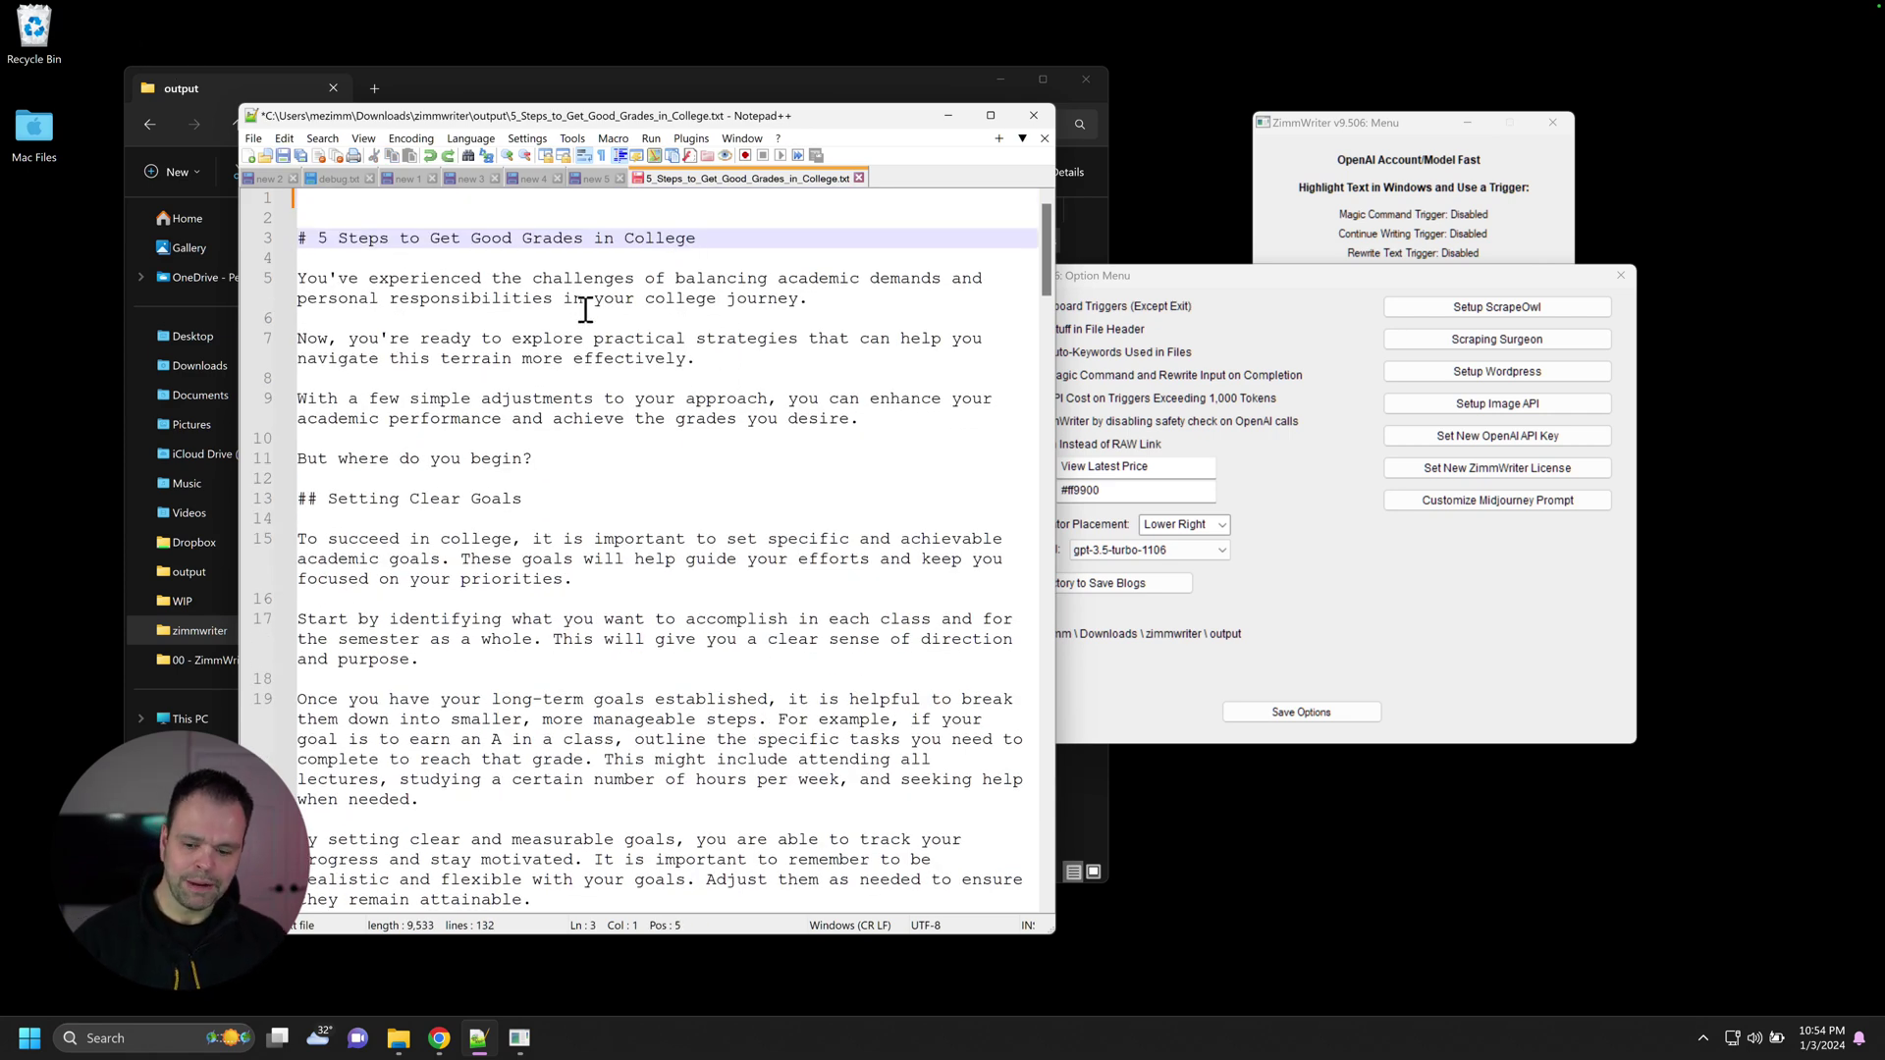
pyautogui.hotkey('ctrl', 'z')
pyautogui.hotkey('ctrl', 'z')
pyautogui.hotkey('ctrl', 'z')
pyautogui.hotkey('ctrl', 'z')
pyautogui.hotkey('ctrl', 'z')
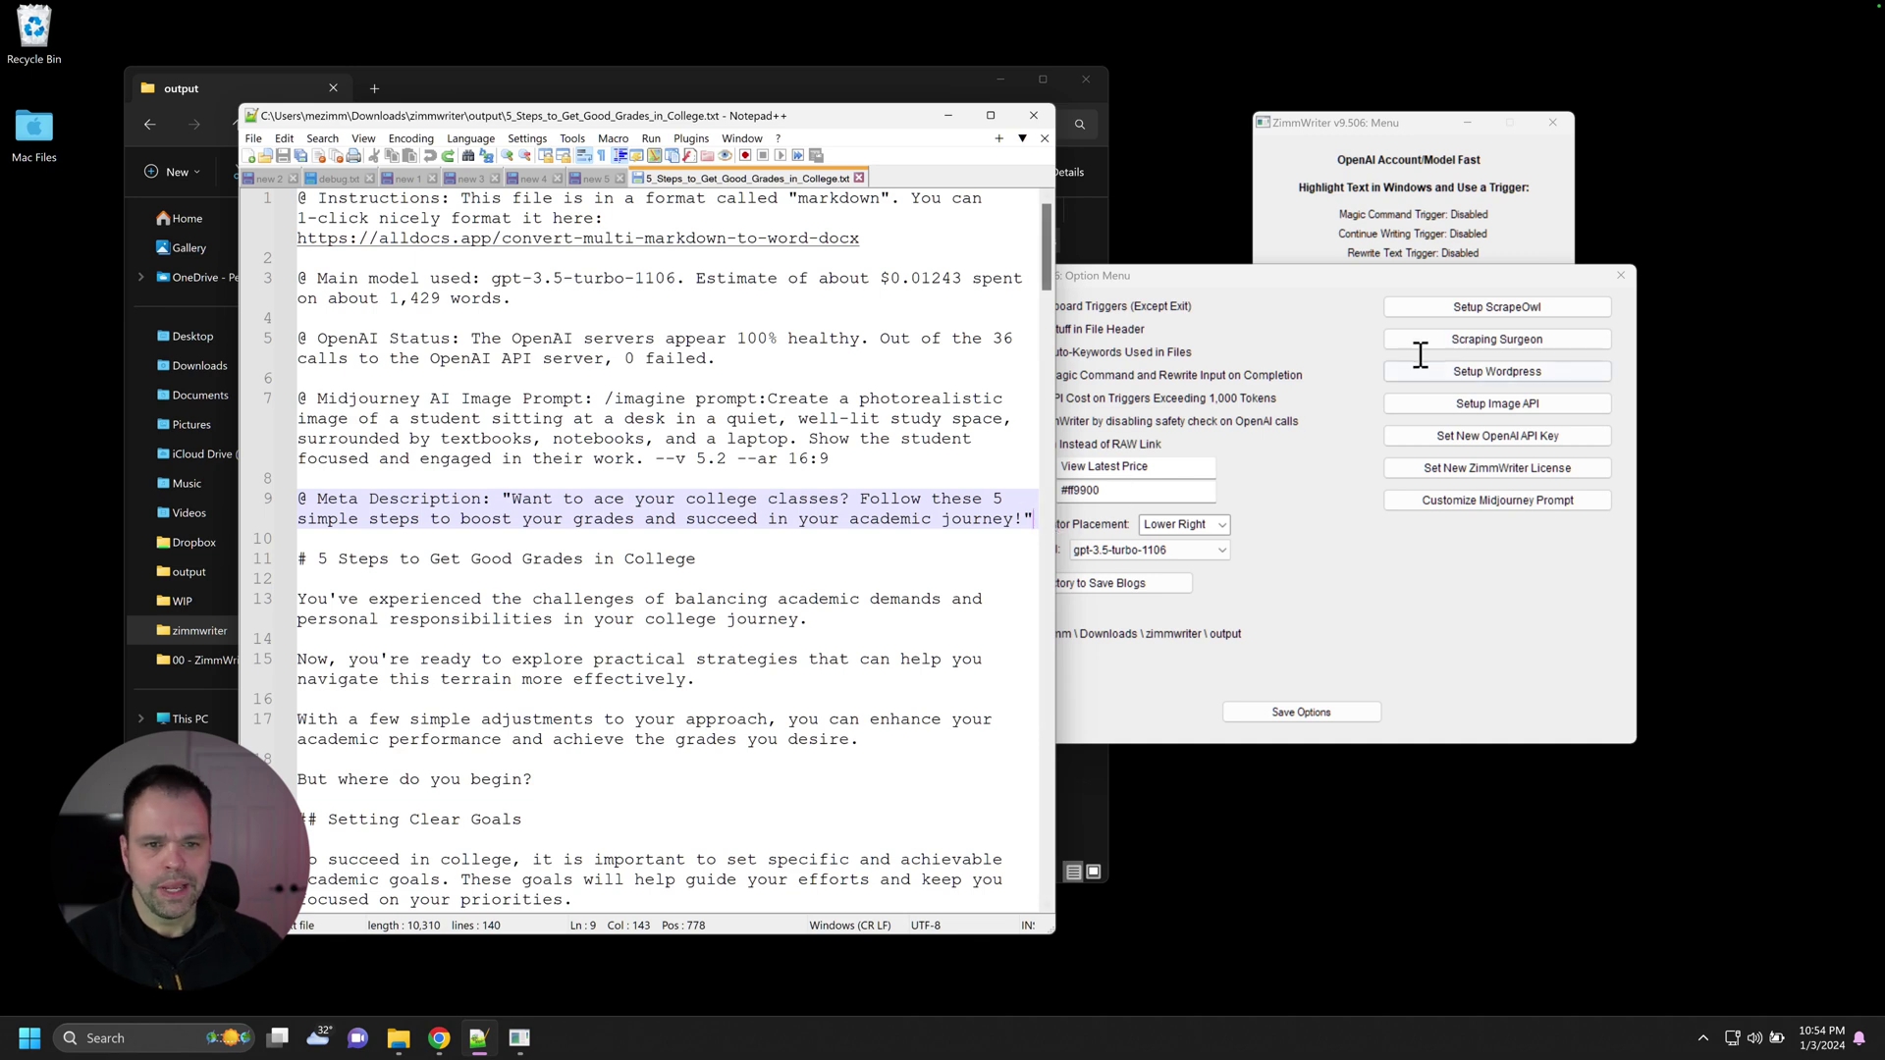
pyautogui.click(1316, 282)
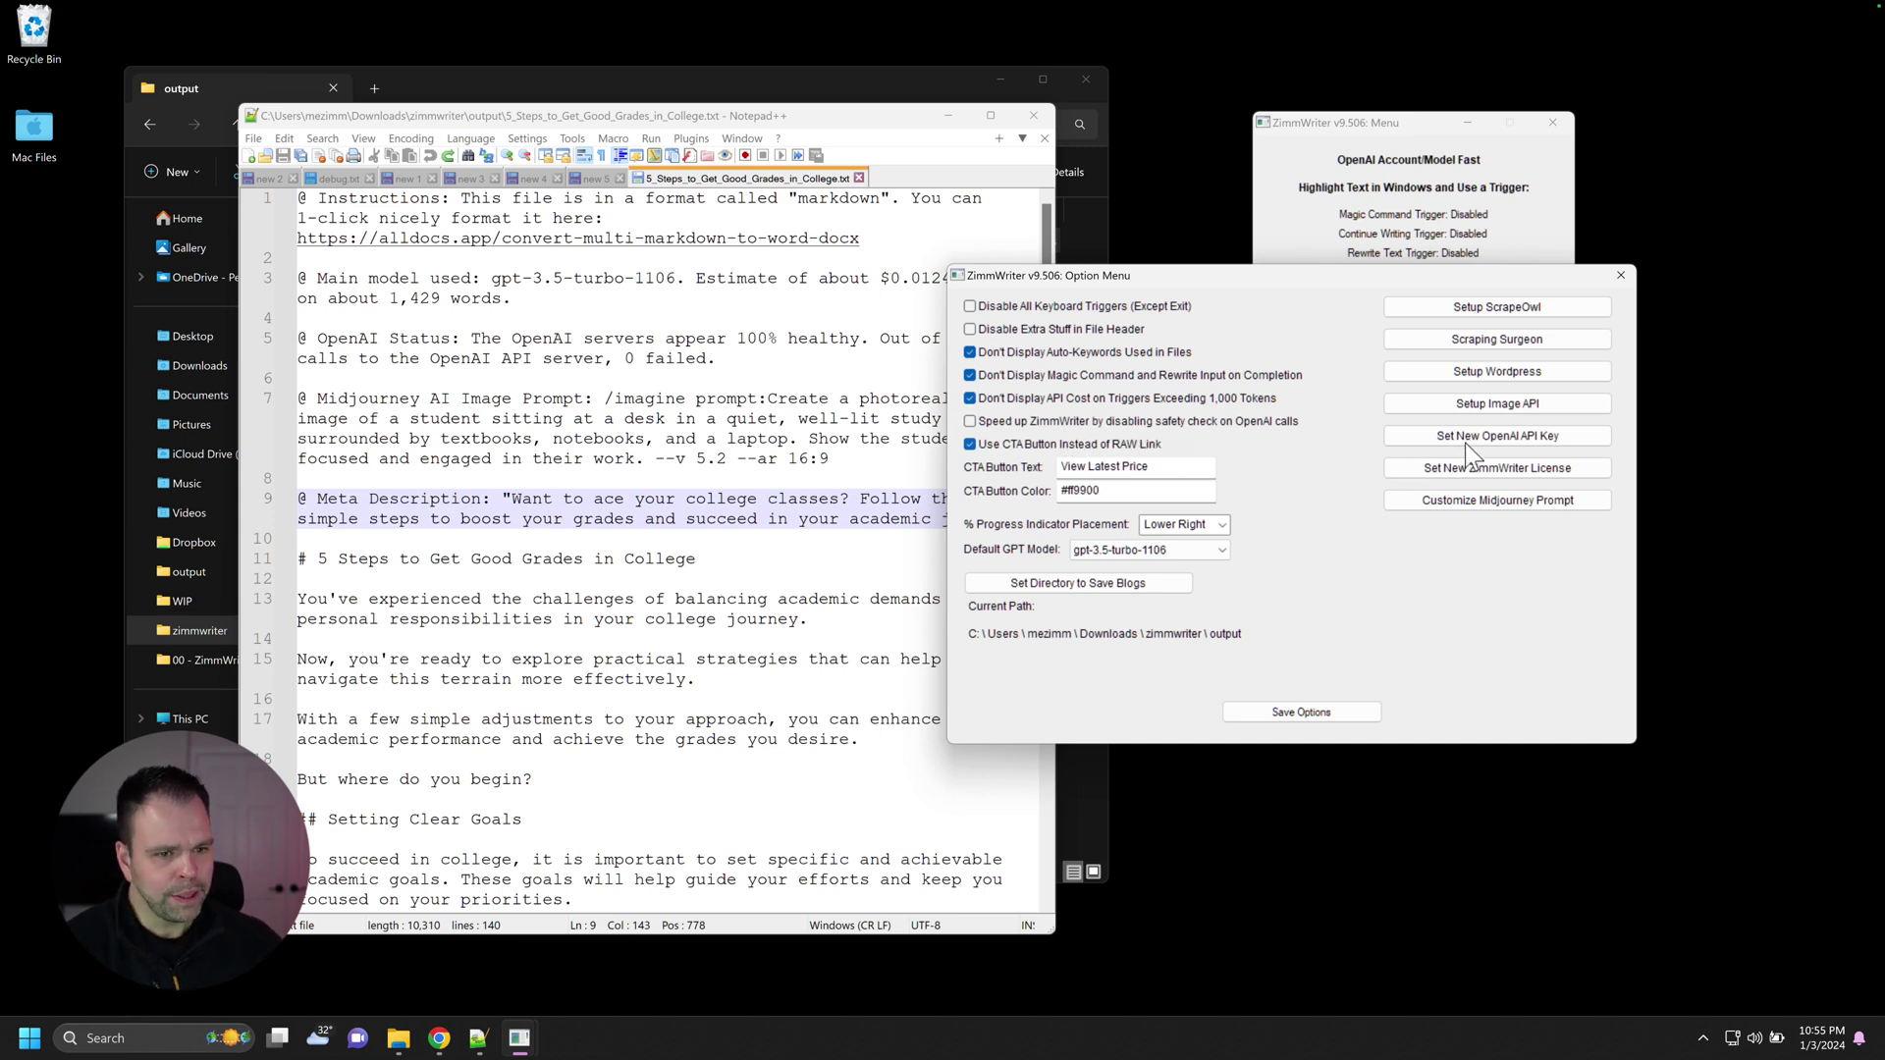
# Cancel the OpenAI API key and ZimmWriter license prompts unchanged, then close the options window.
pyautogui.click(1534, 434)
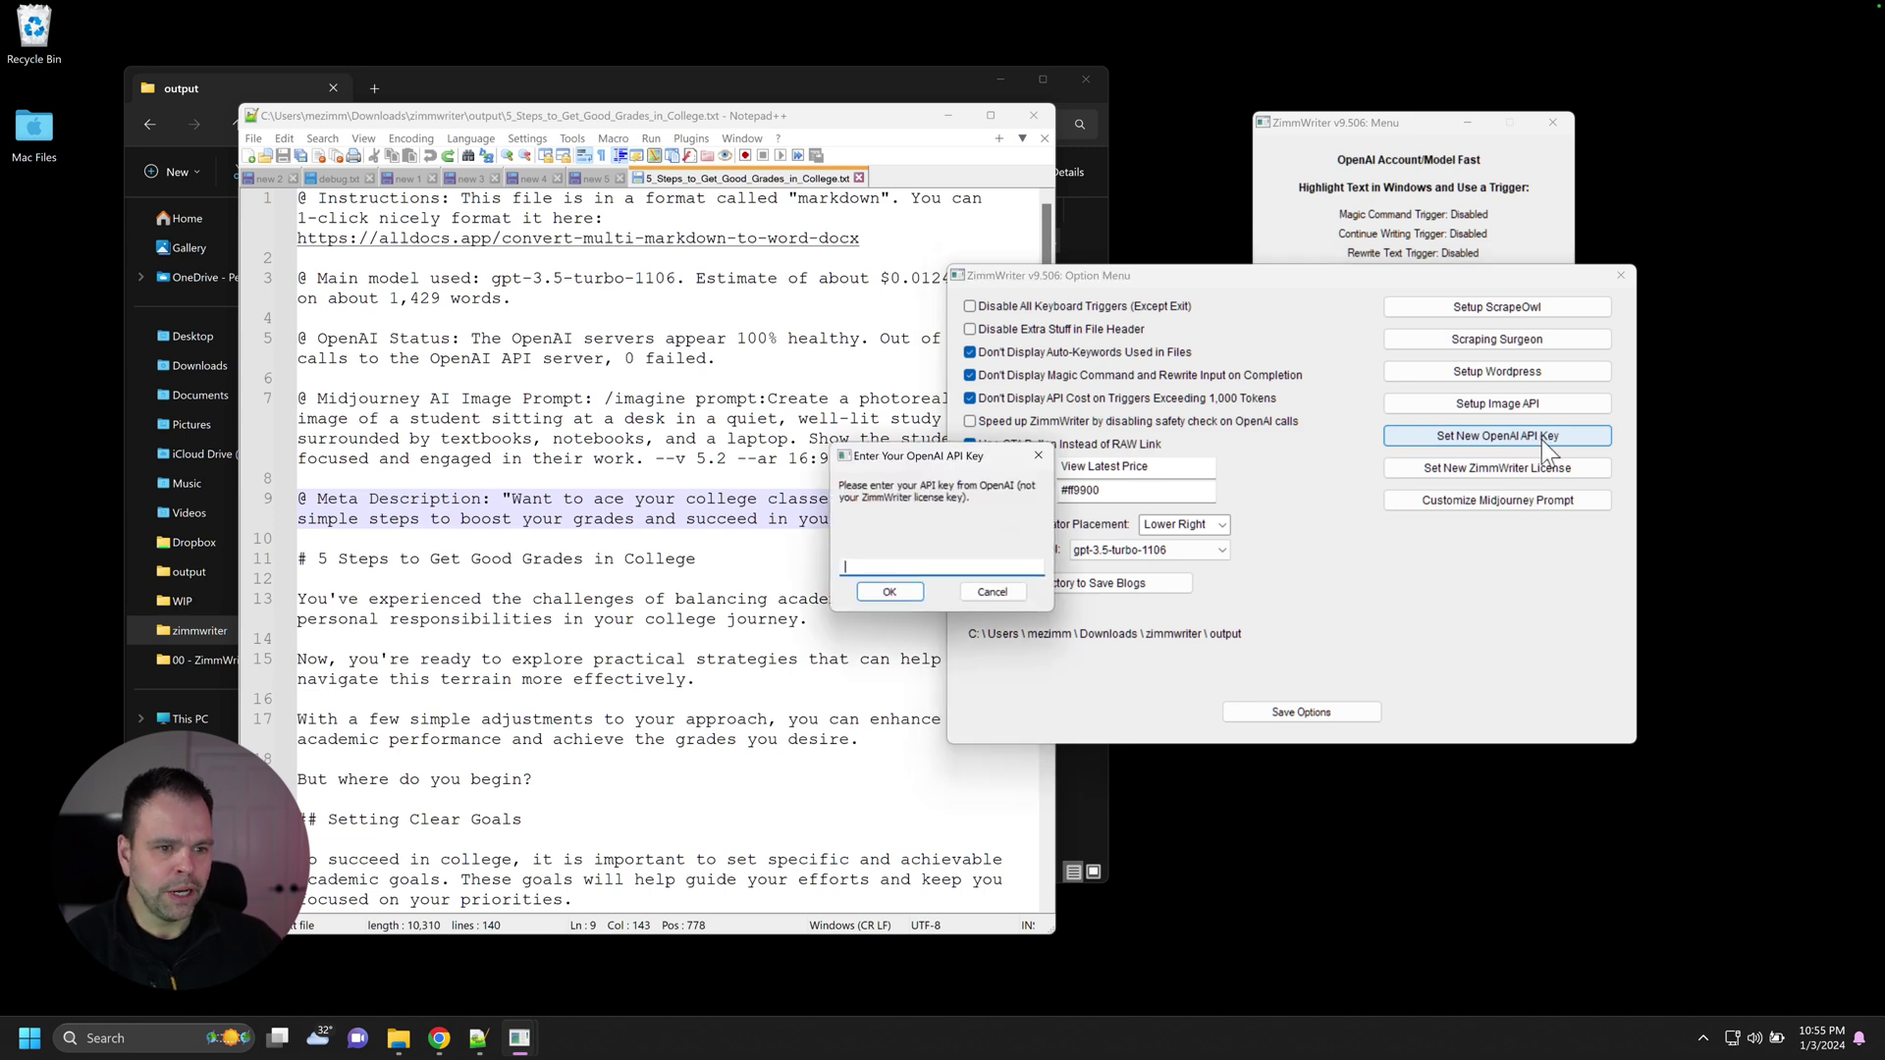
pyautogui.click(992, 592)
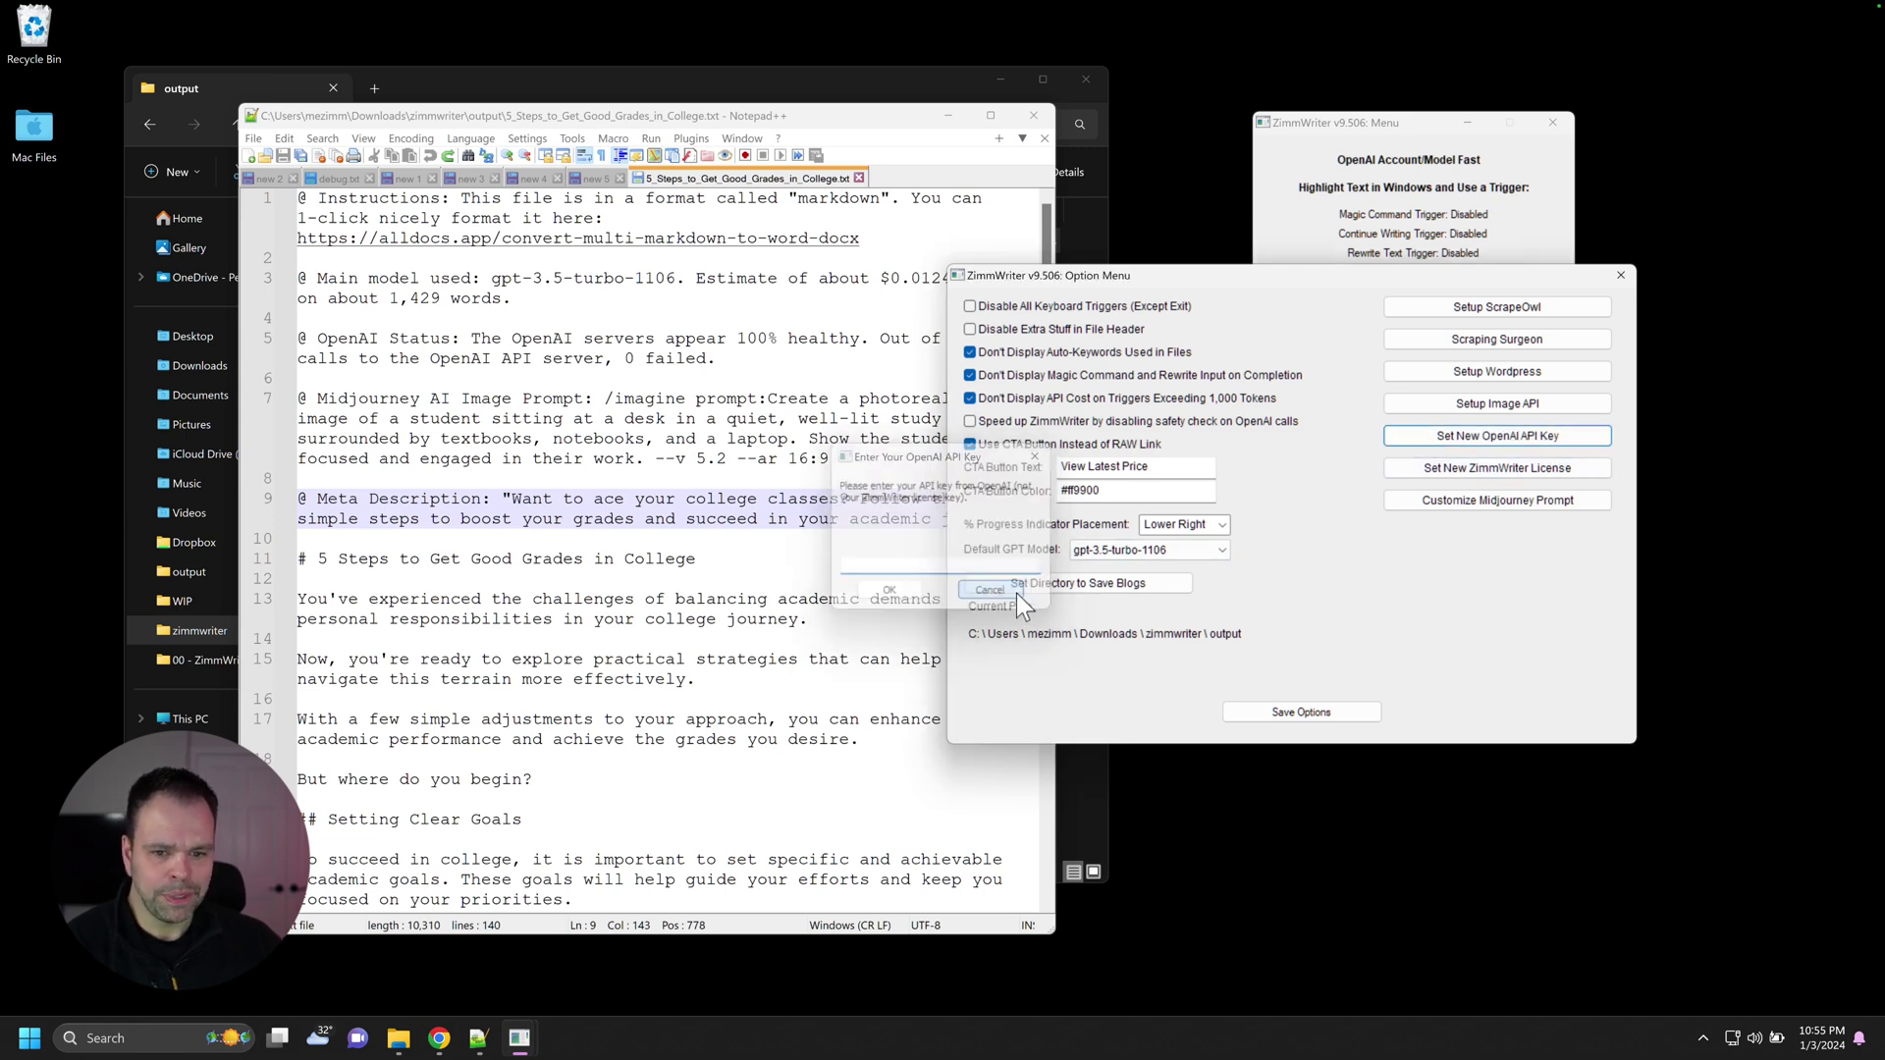
pyautogui.click(1512, 474)
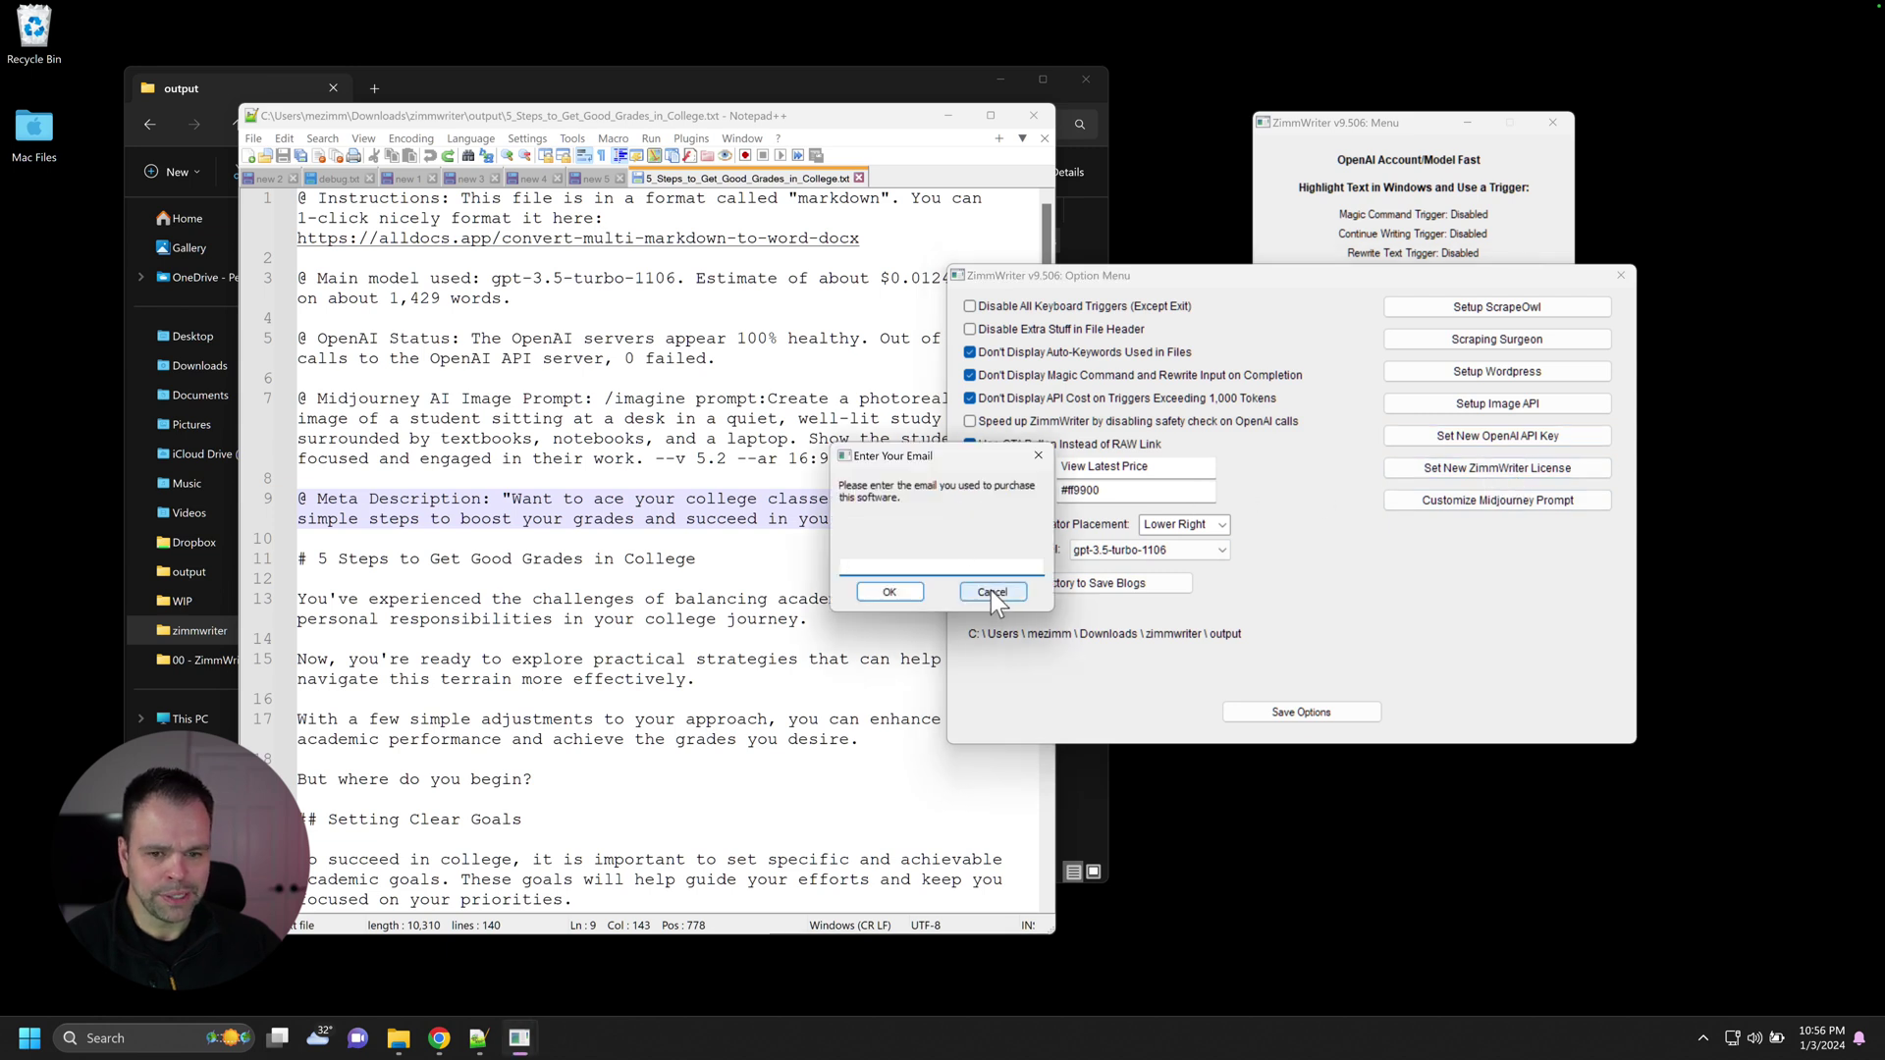
pyautogui.click(992, 591)
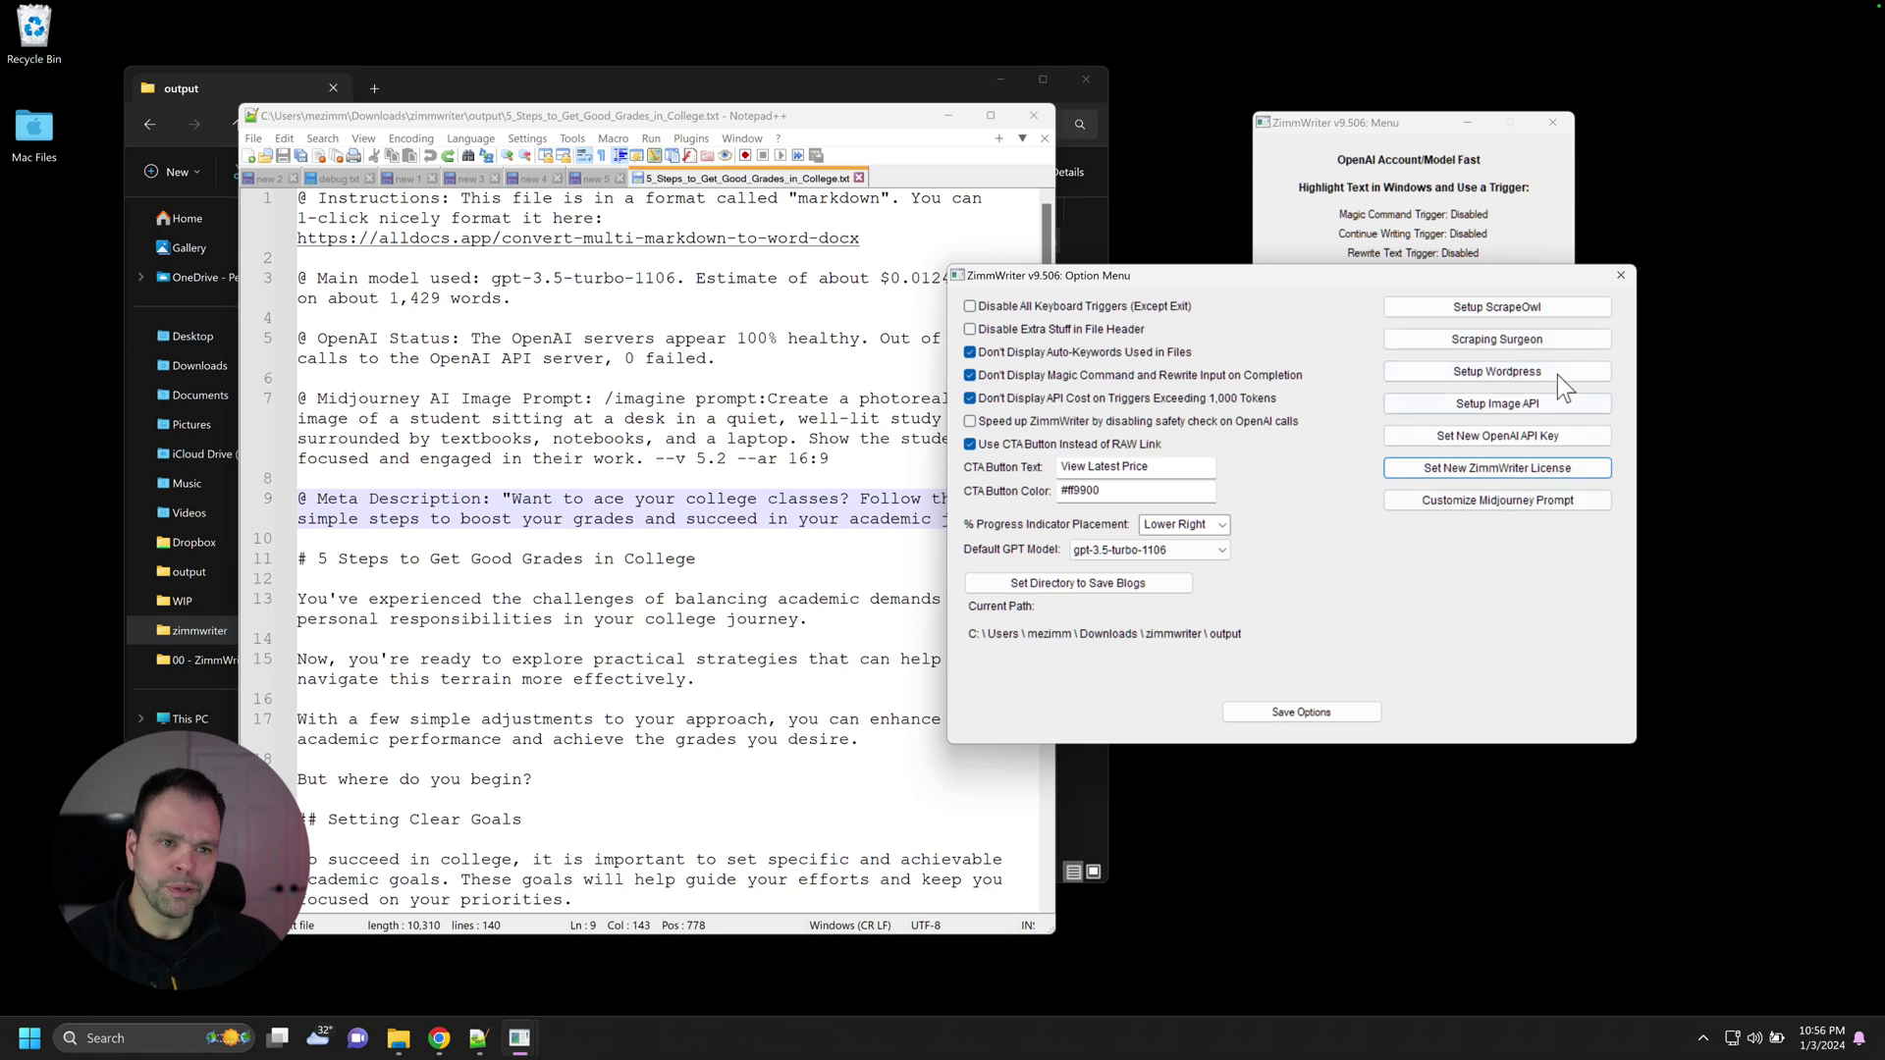
pyautogui.click(1620, 276)
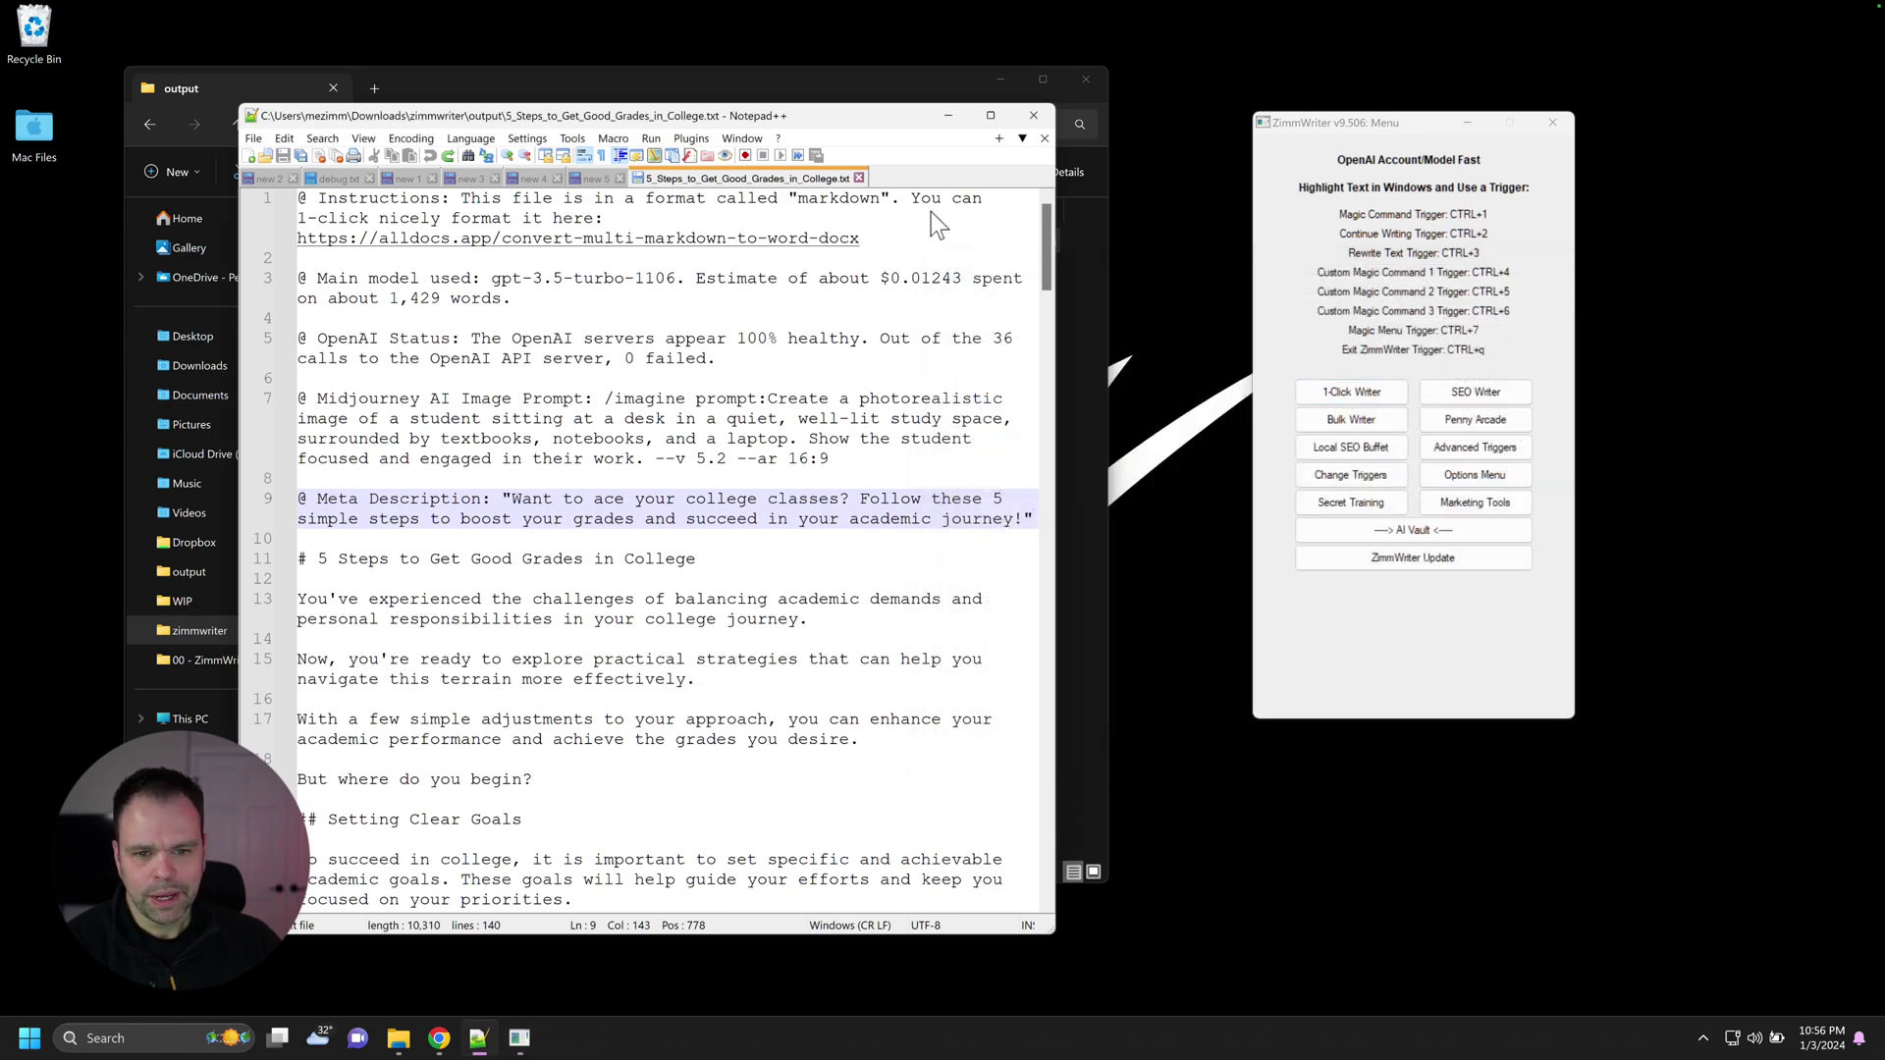
# Minimize Notepad++ and select the settings file in the zimmwriter folder.
pyautogui.moveTo(838, 130); pyautogui.dragTo(1243, 129)
pyautogui.click(1351, 116)
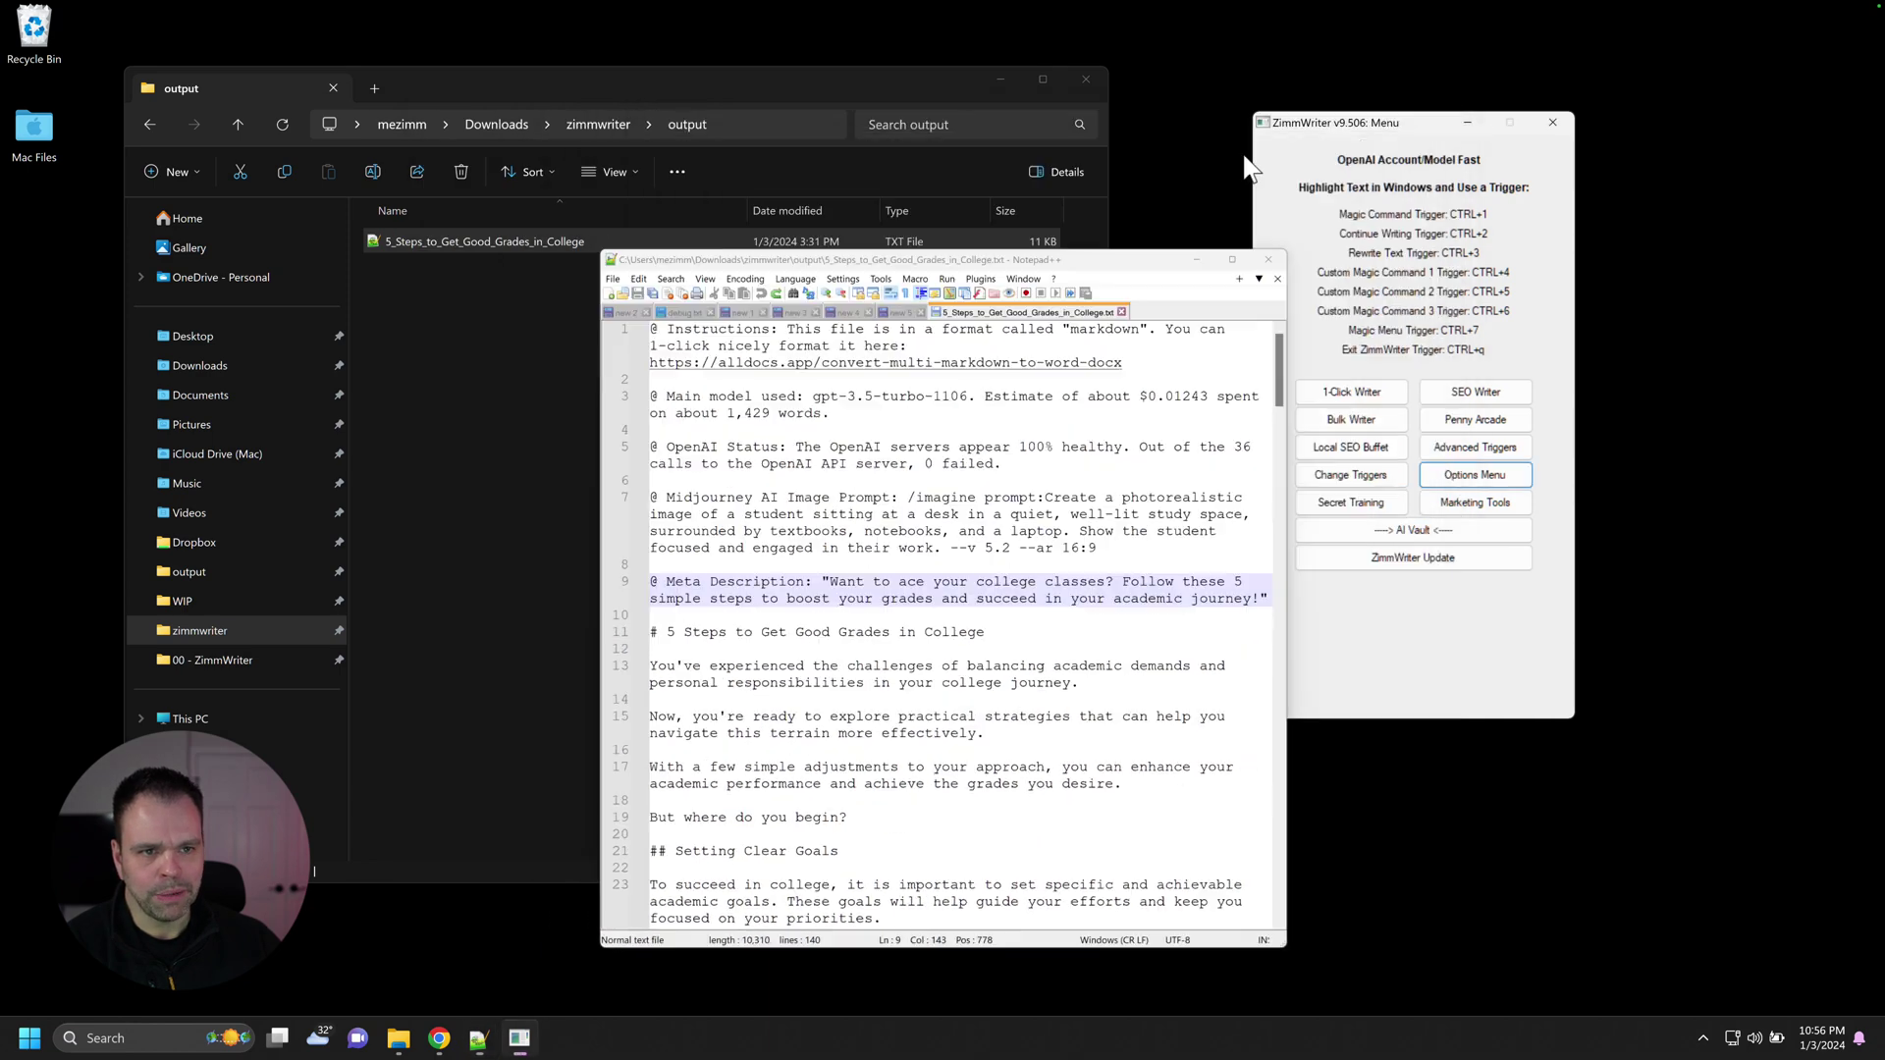
pyautogui.hotkey('alt', 'Up')
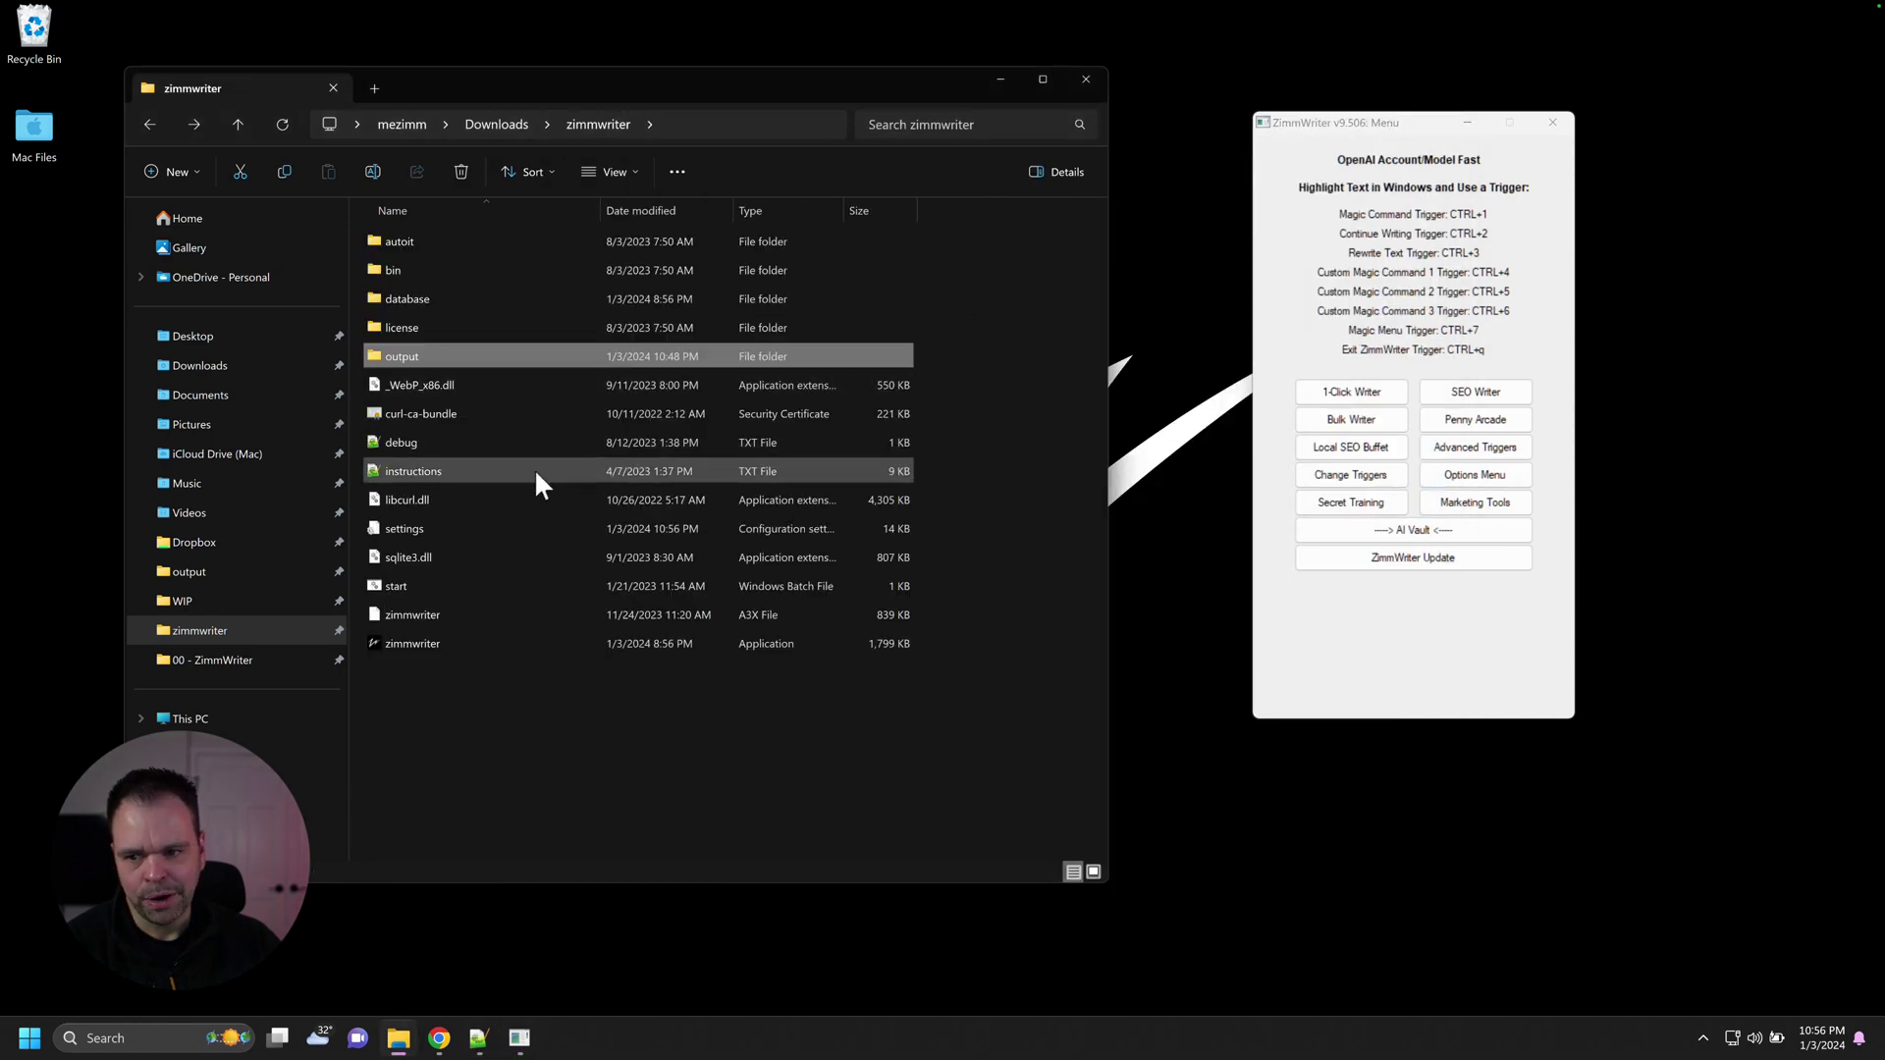
pyautogui.click(411, 531)
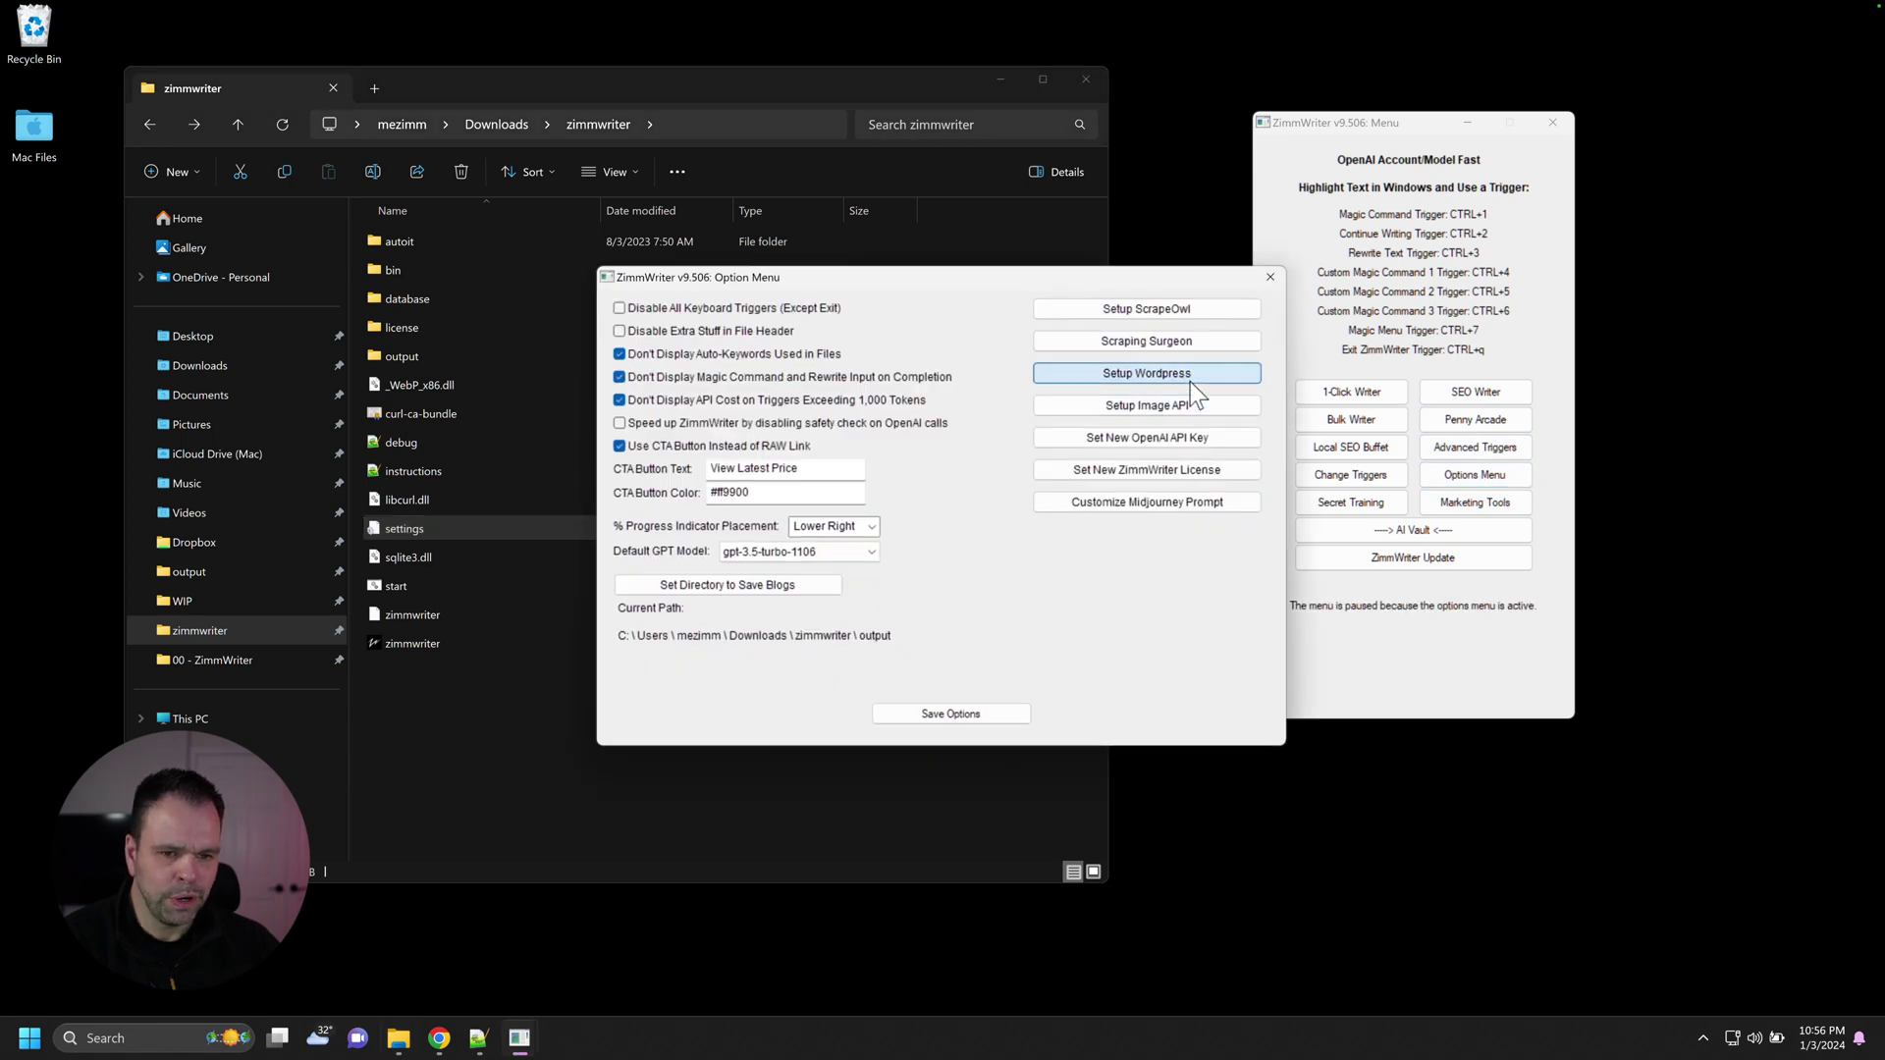
# View the saved WordPress configurations, then close the WordPress setup and options windows.
pyautogui.click(1183, 377)
pyautogui.click(884, 676)
pyautogui.click(1102, 375)
pyautogui.click(1125, 319)
pyautogui.click(1270, 277)
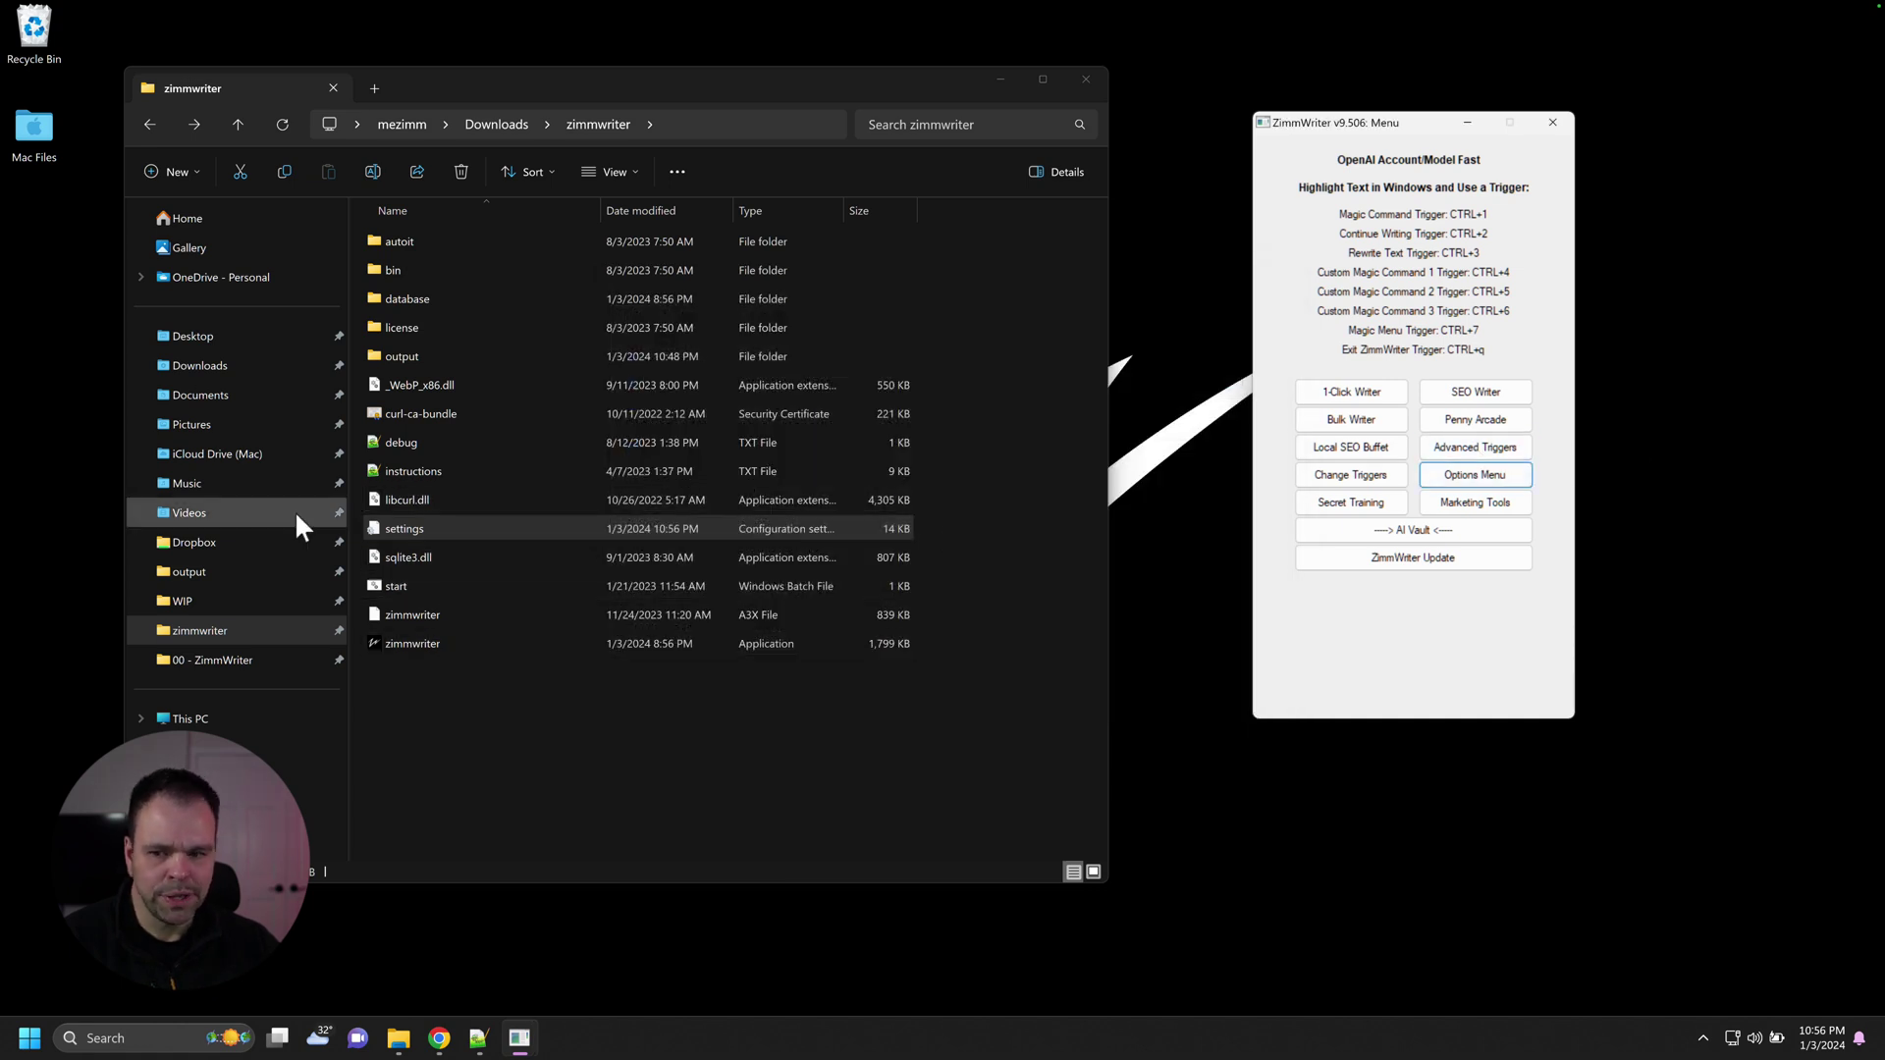
# Paste a copy of the 14 KB settings file onto the desktop.
pyautogui.click(433, 538)
pyautogui.click(1298, 77)
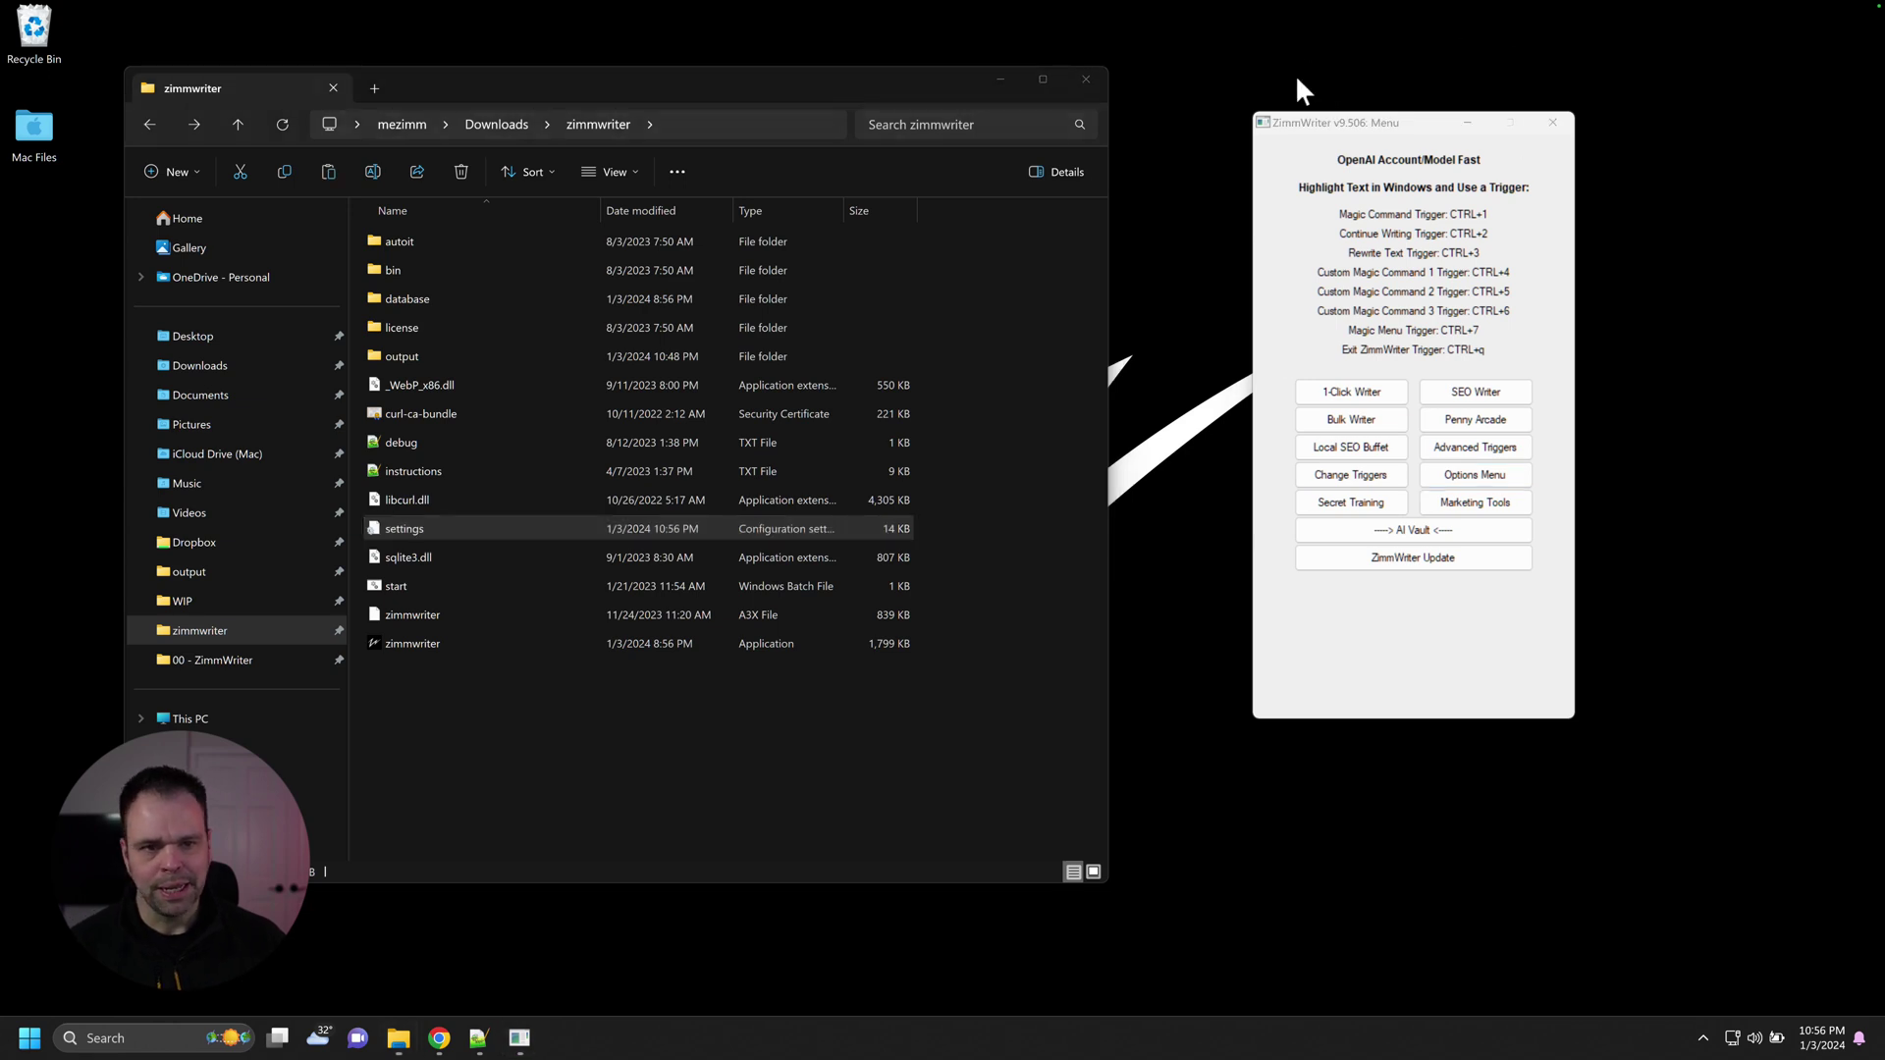
pyautogui.hotkey('ctrl', 'v')
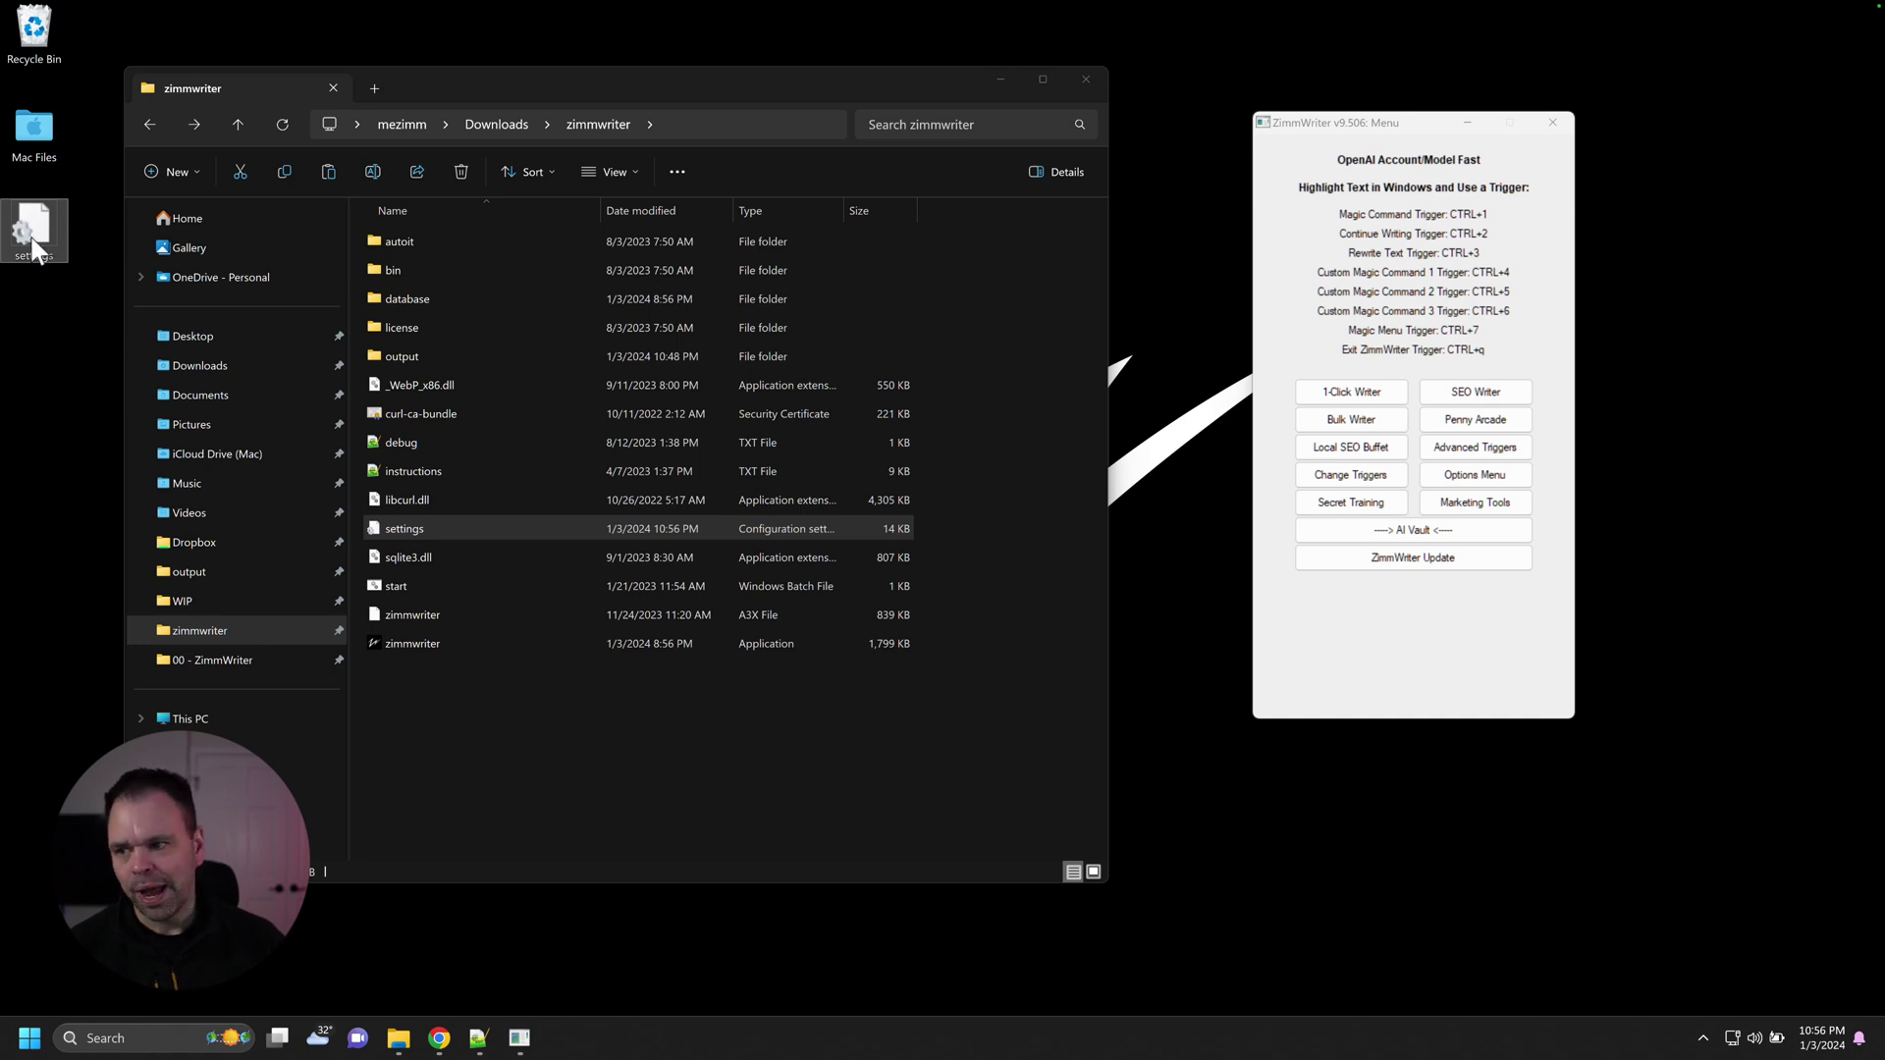
# Copy the desktop settings file back into zimmwriter, replacing the original, and close ZimmWriter.
pyautogui.moveTo(32, 240); pyautogui.dragTo(424, 521)
pyautogui.click(833, 516)
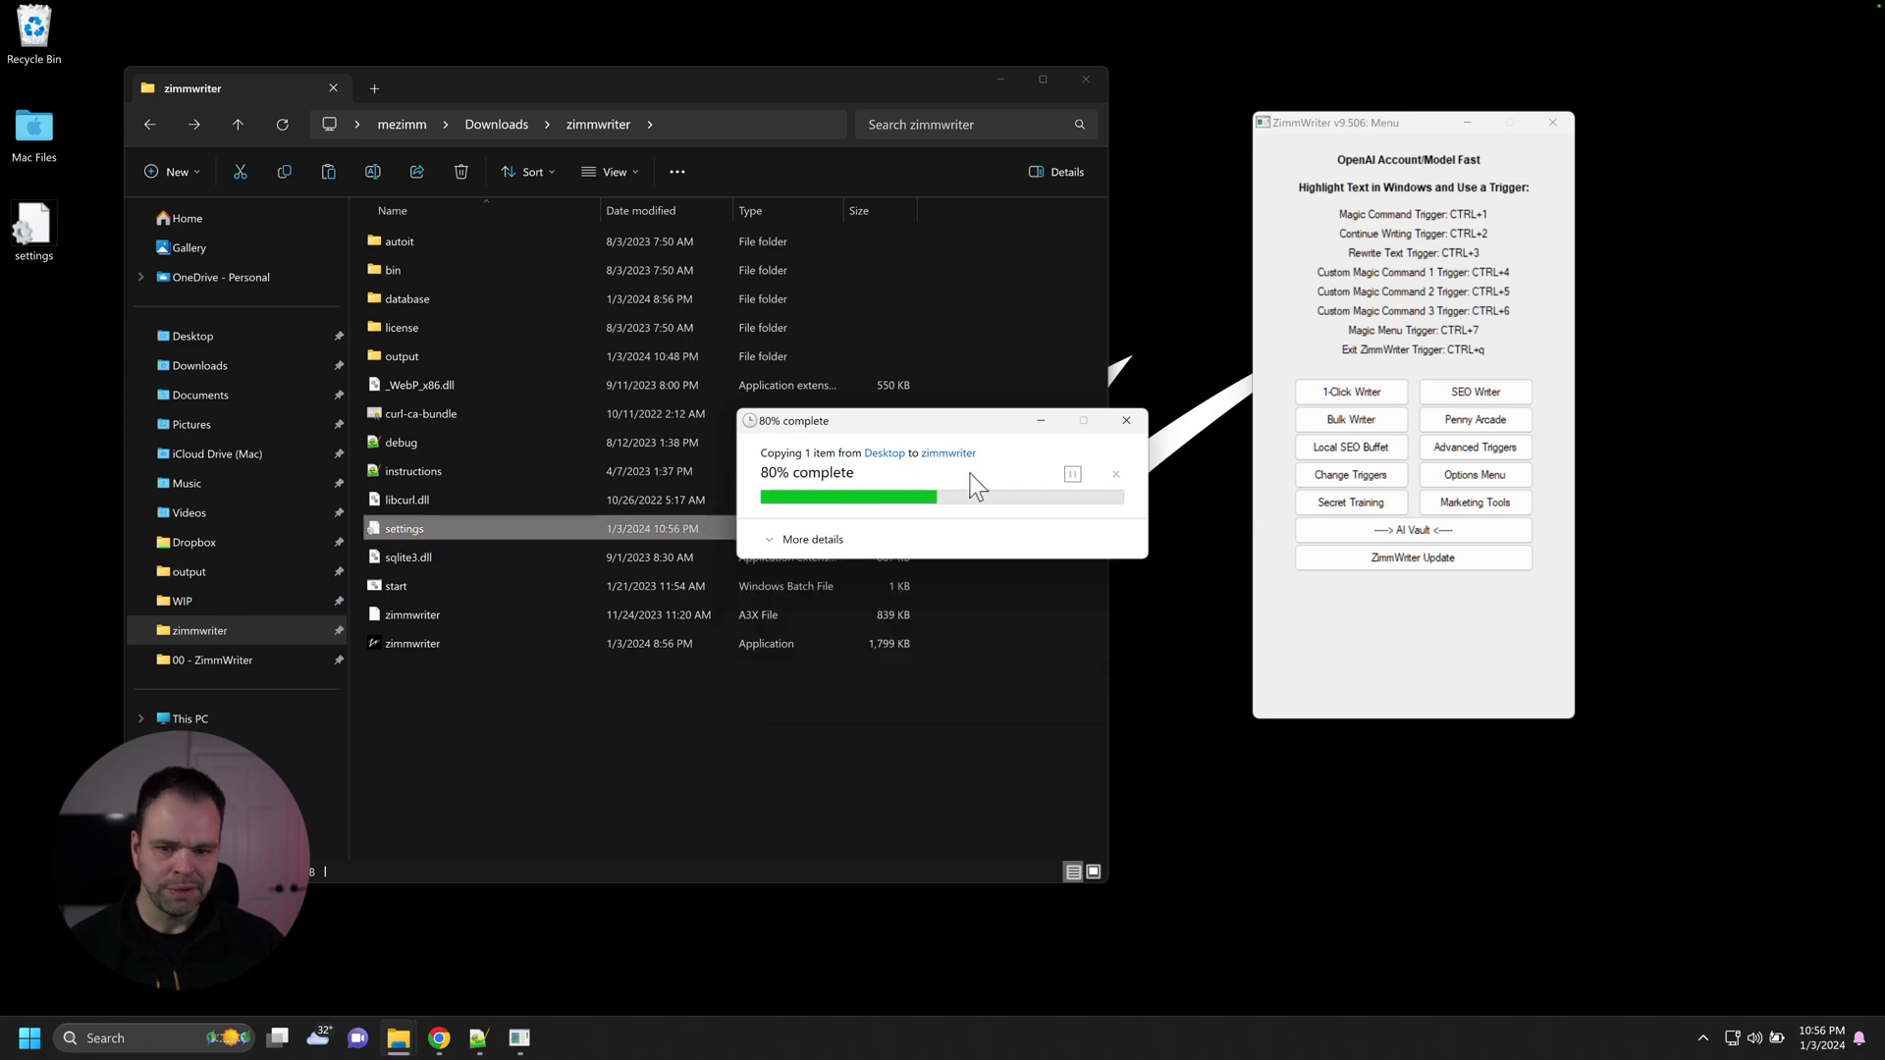
pyautogui.click(1552, 122)
pyautogui.click(895, 580)
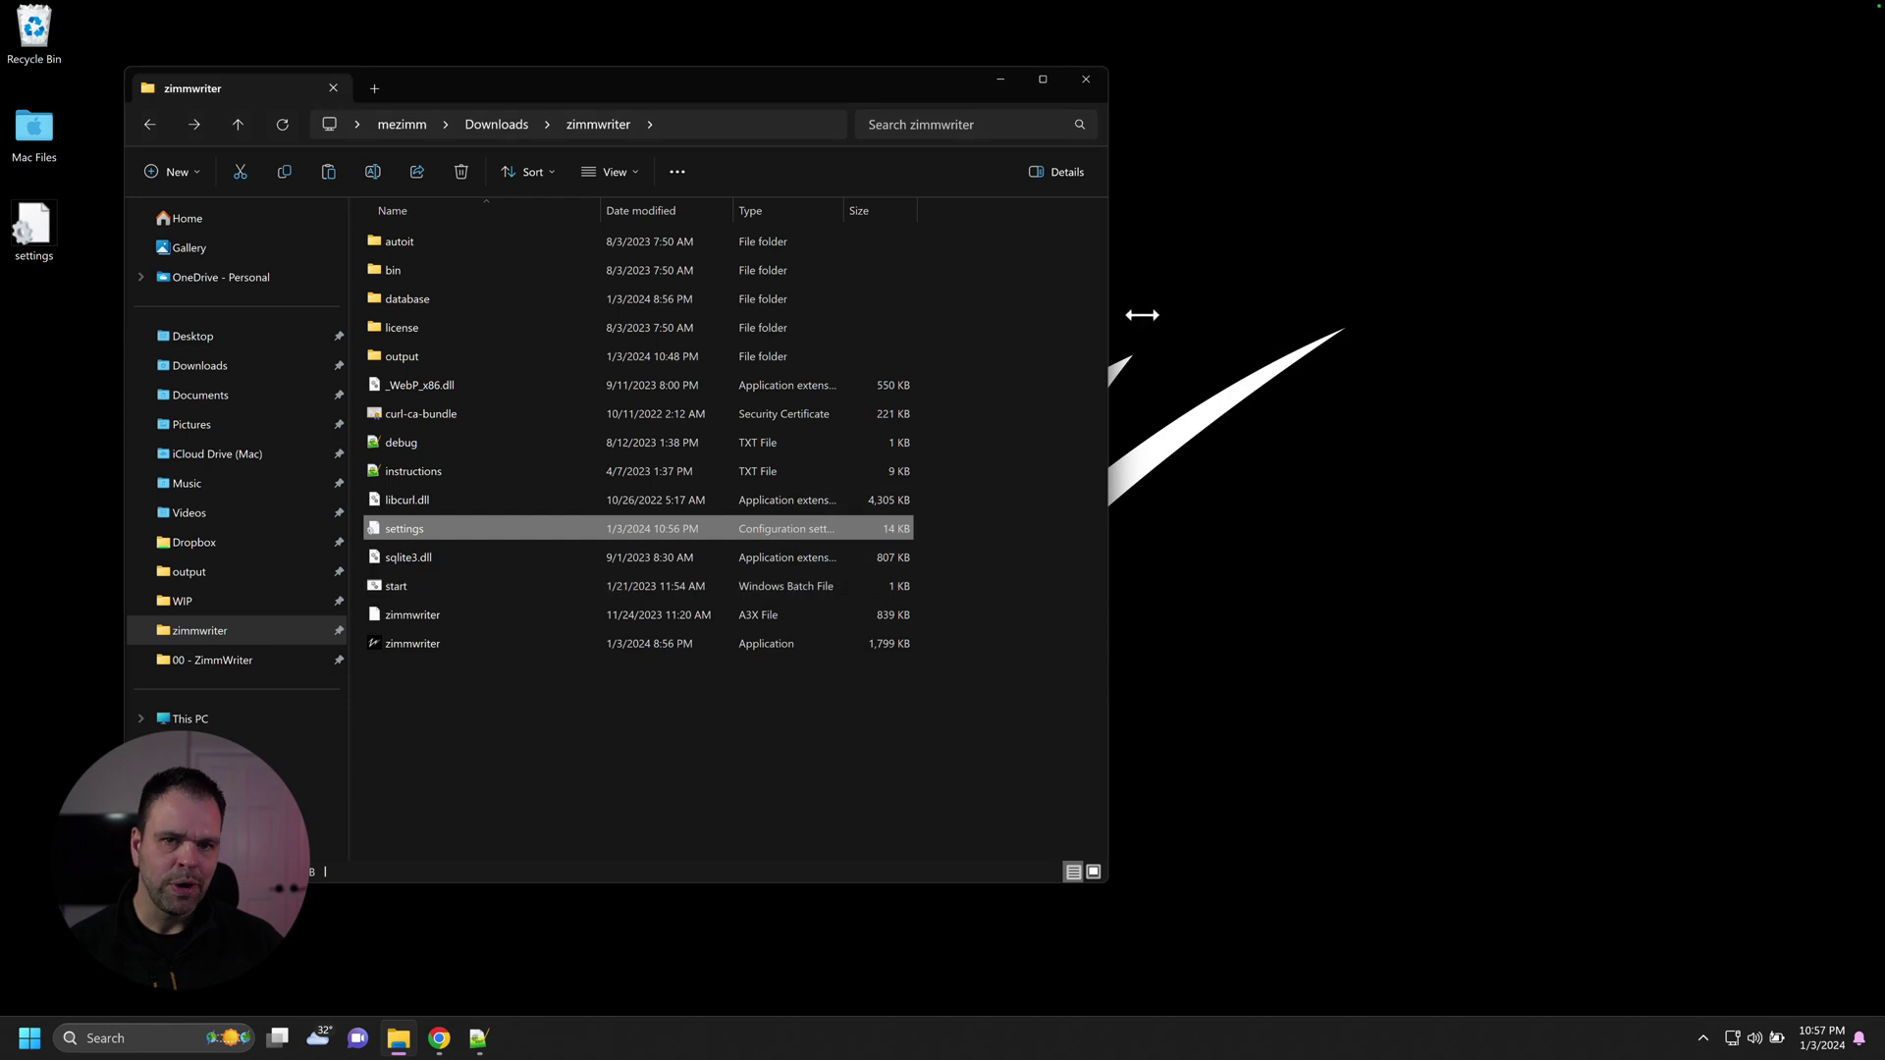
# Copy zw_database, zw_scraping and zw_scraping_settings .sqlite files from the database folder to the desktop.
pyautogui.doubleClick(411, 303)
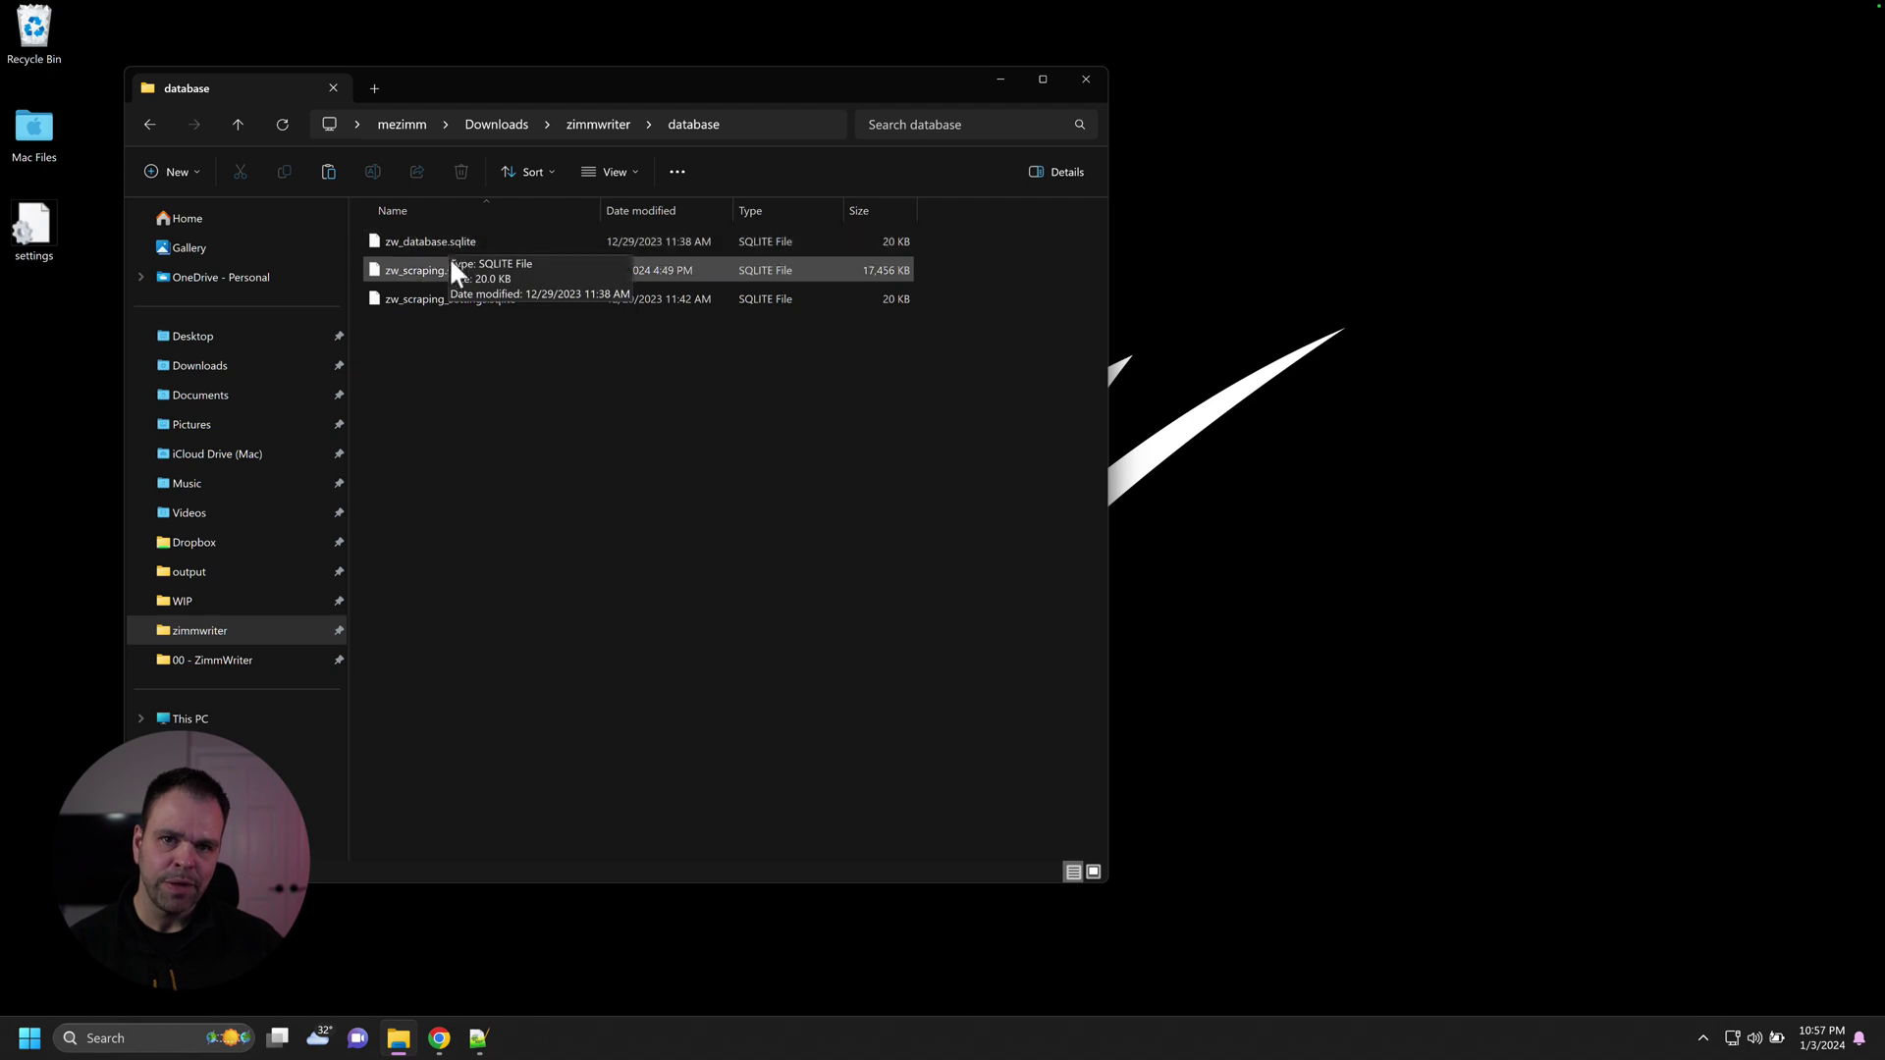
pyautogui.click(409, 275)
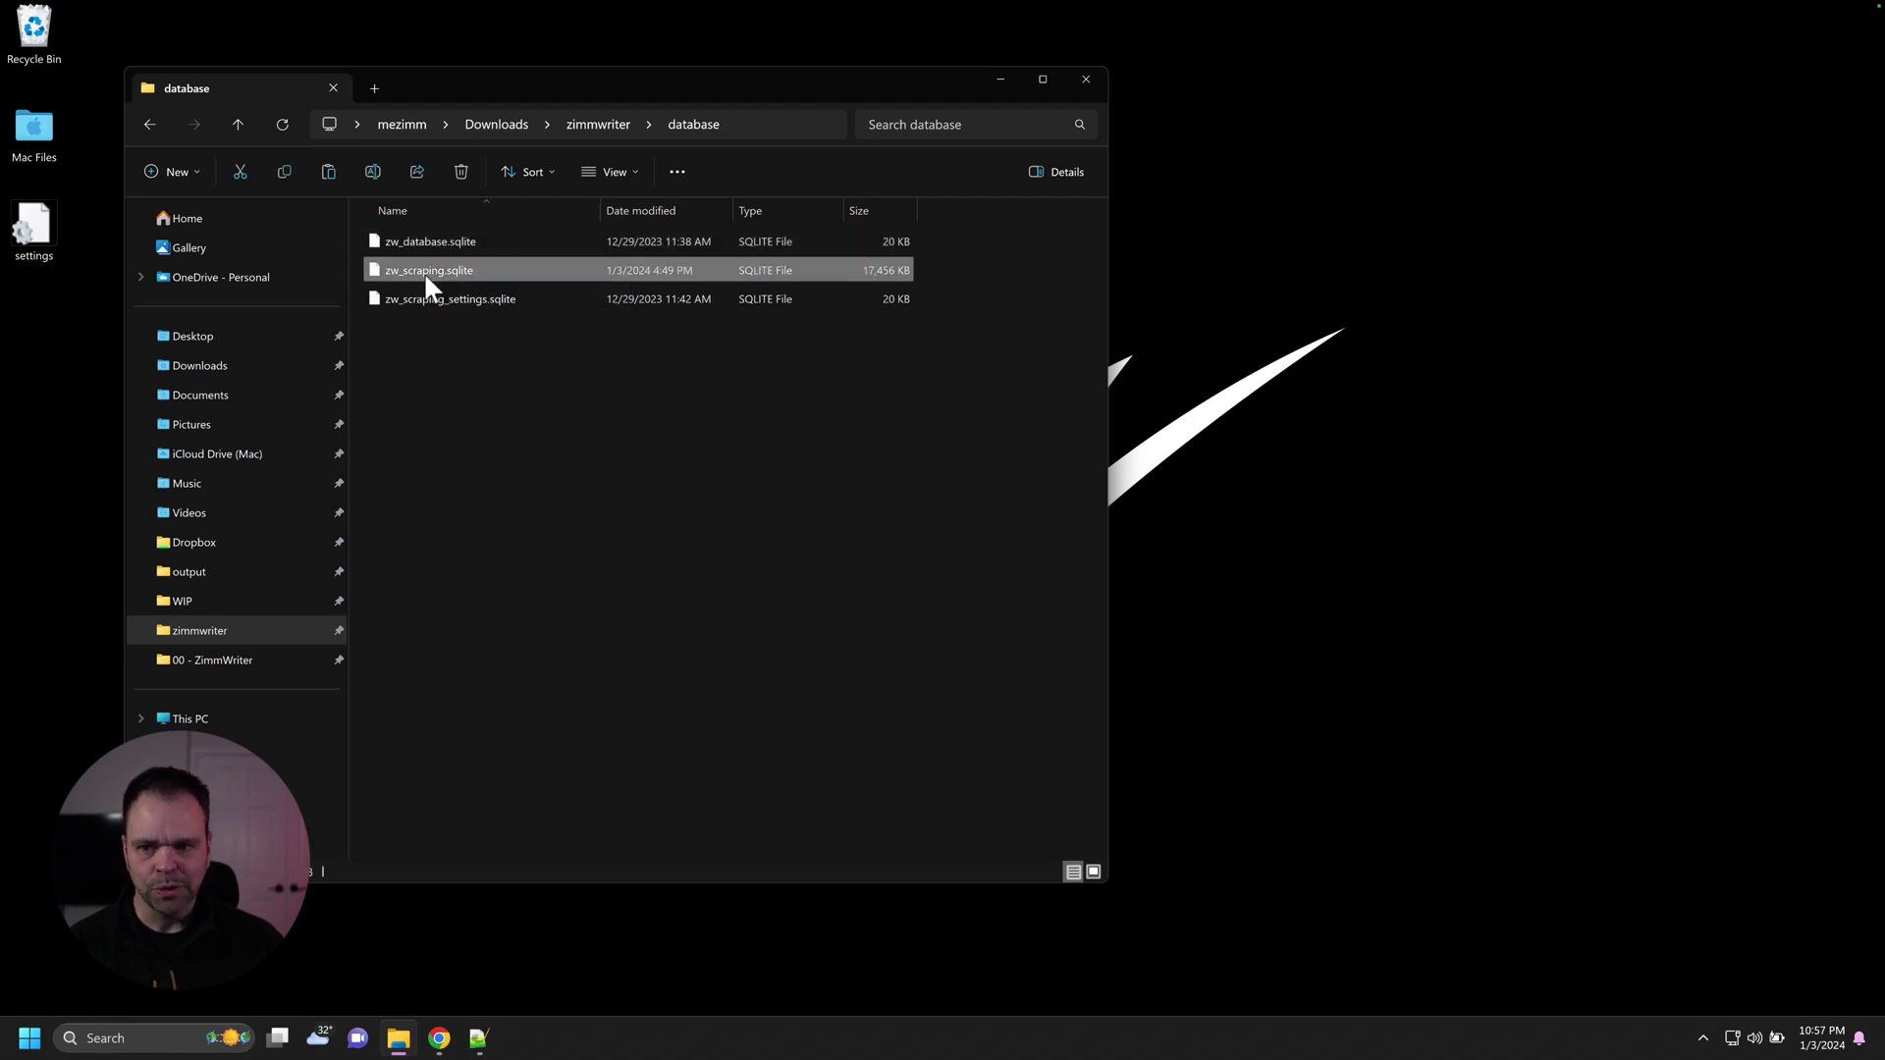
pyautogui.click(433, 304)
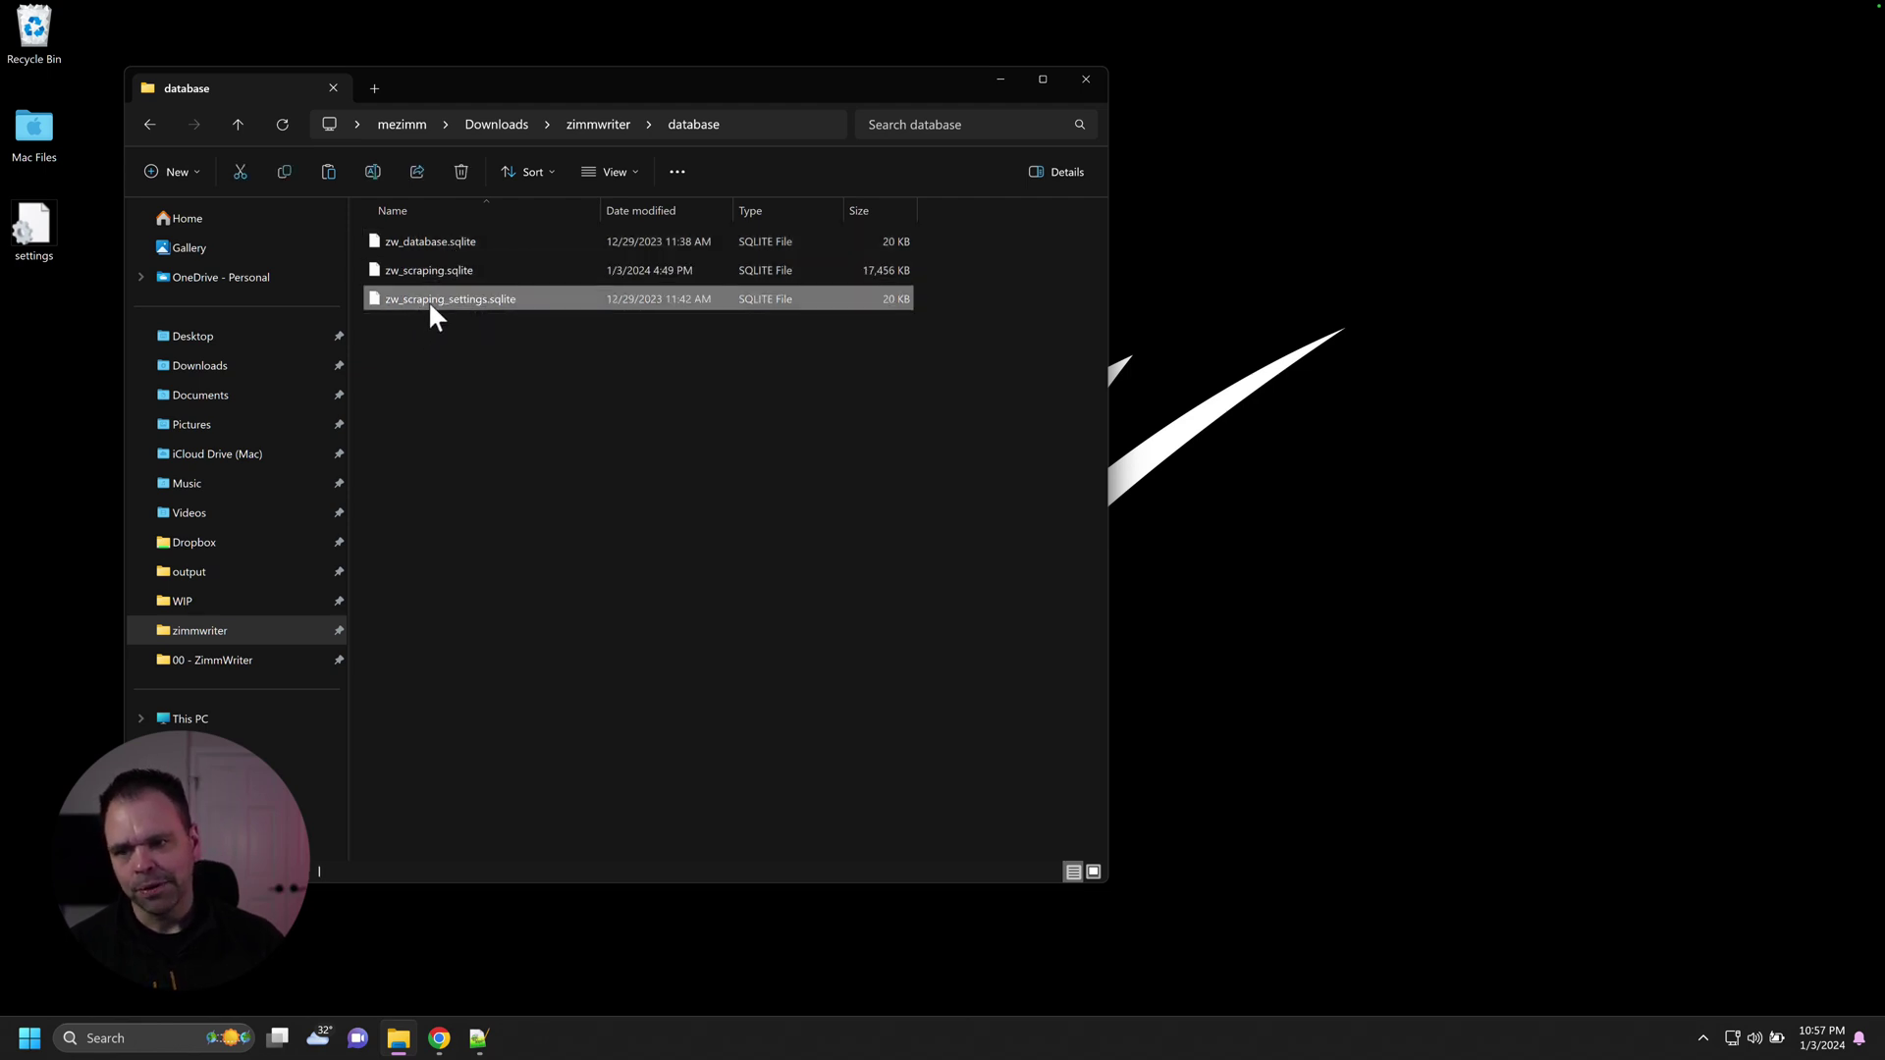
pyautogui.moveTo(446, 338); pyautogui.dragTo(93, 320)
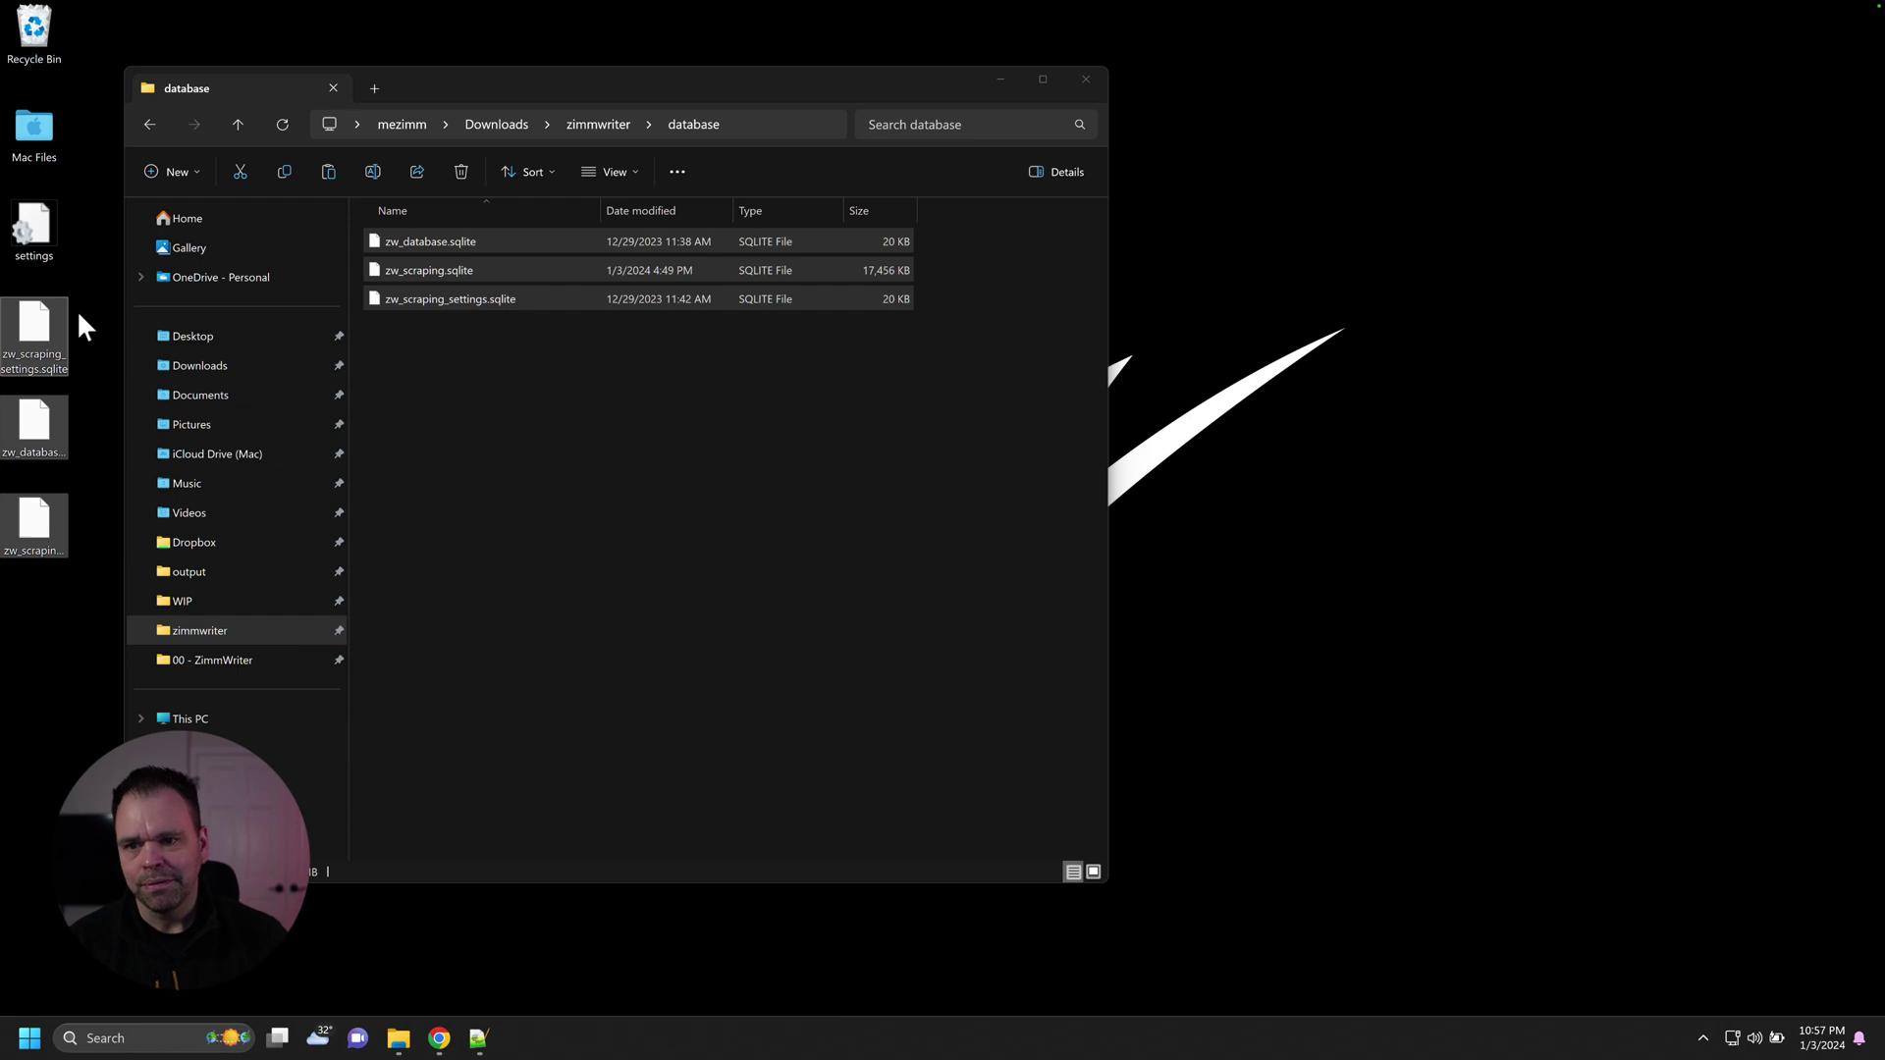
# Compress the zimmwriter folder in Downloads into zimmwriter_backup.zip.
pyautogui.click(609, 121)
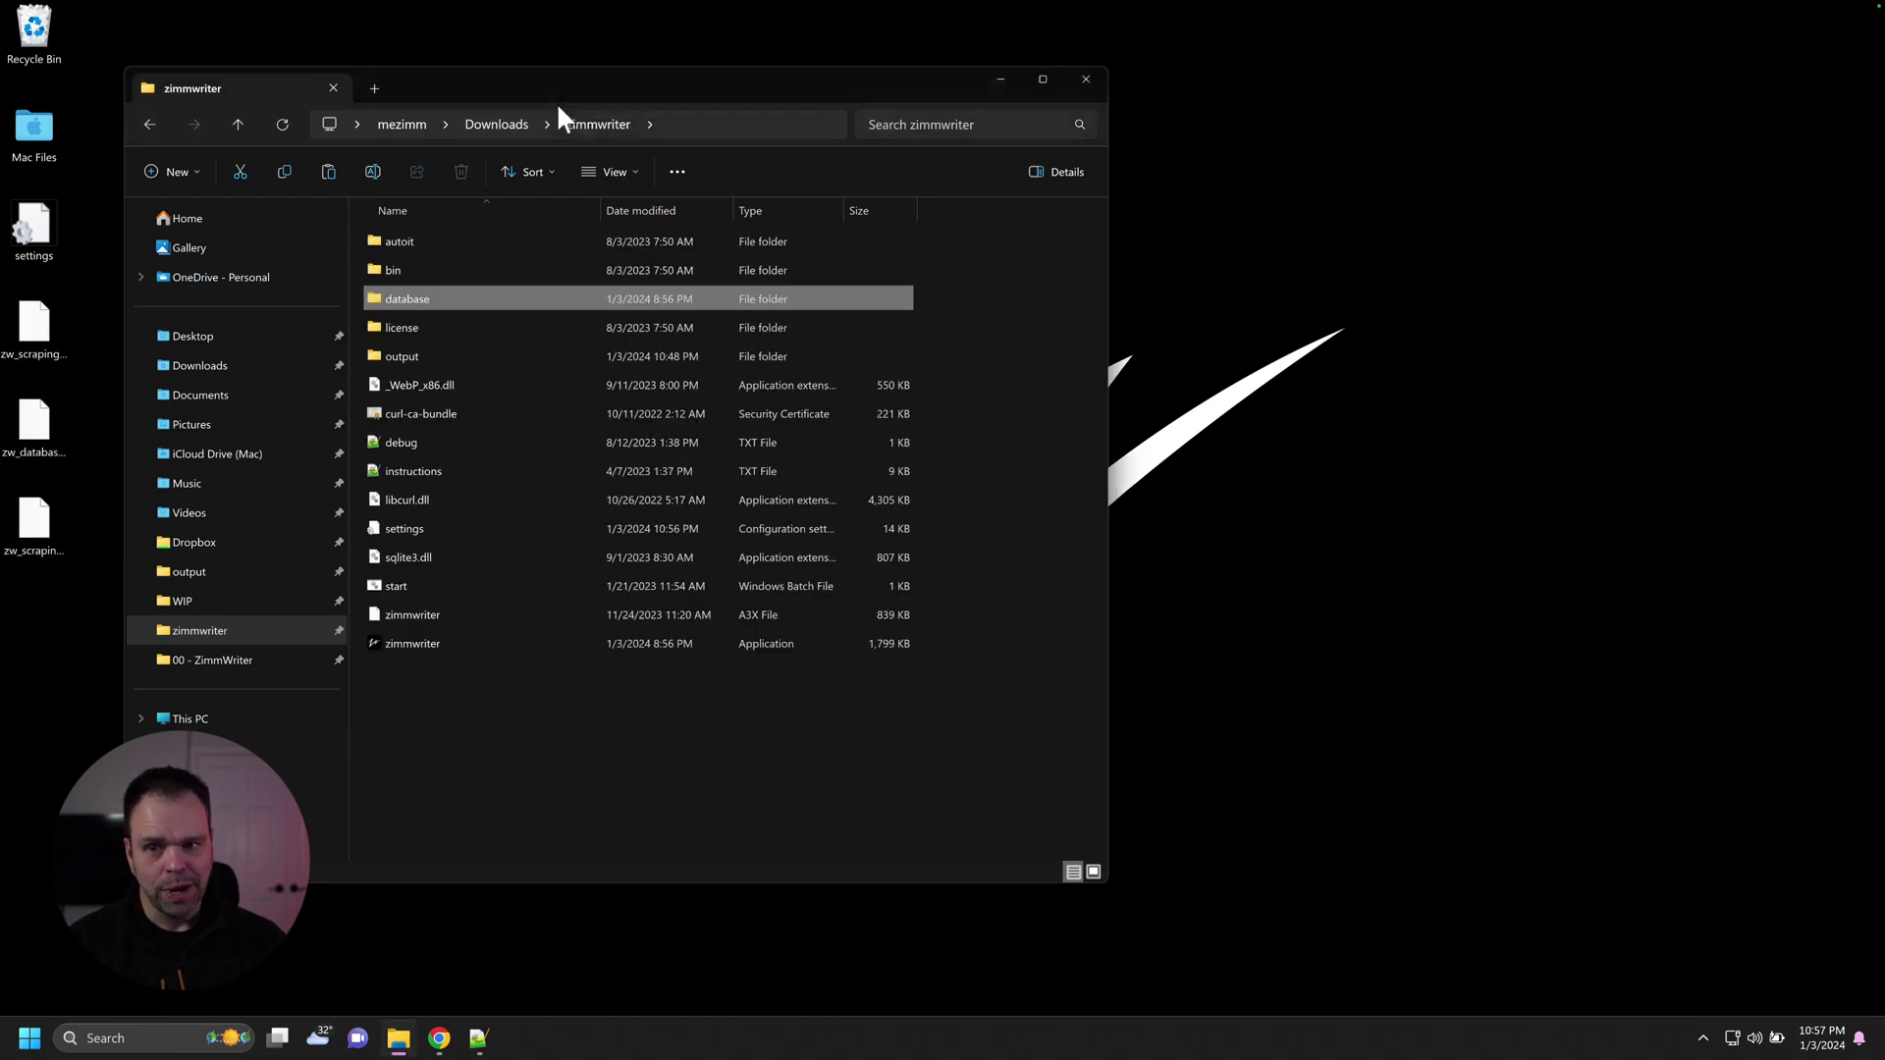
pyautogui.click(505, 127)
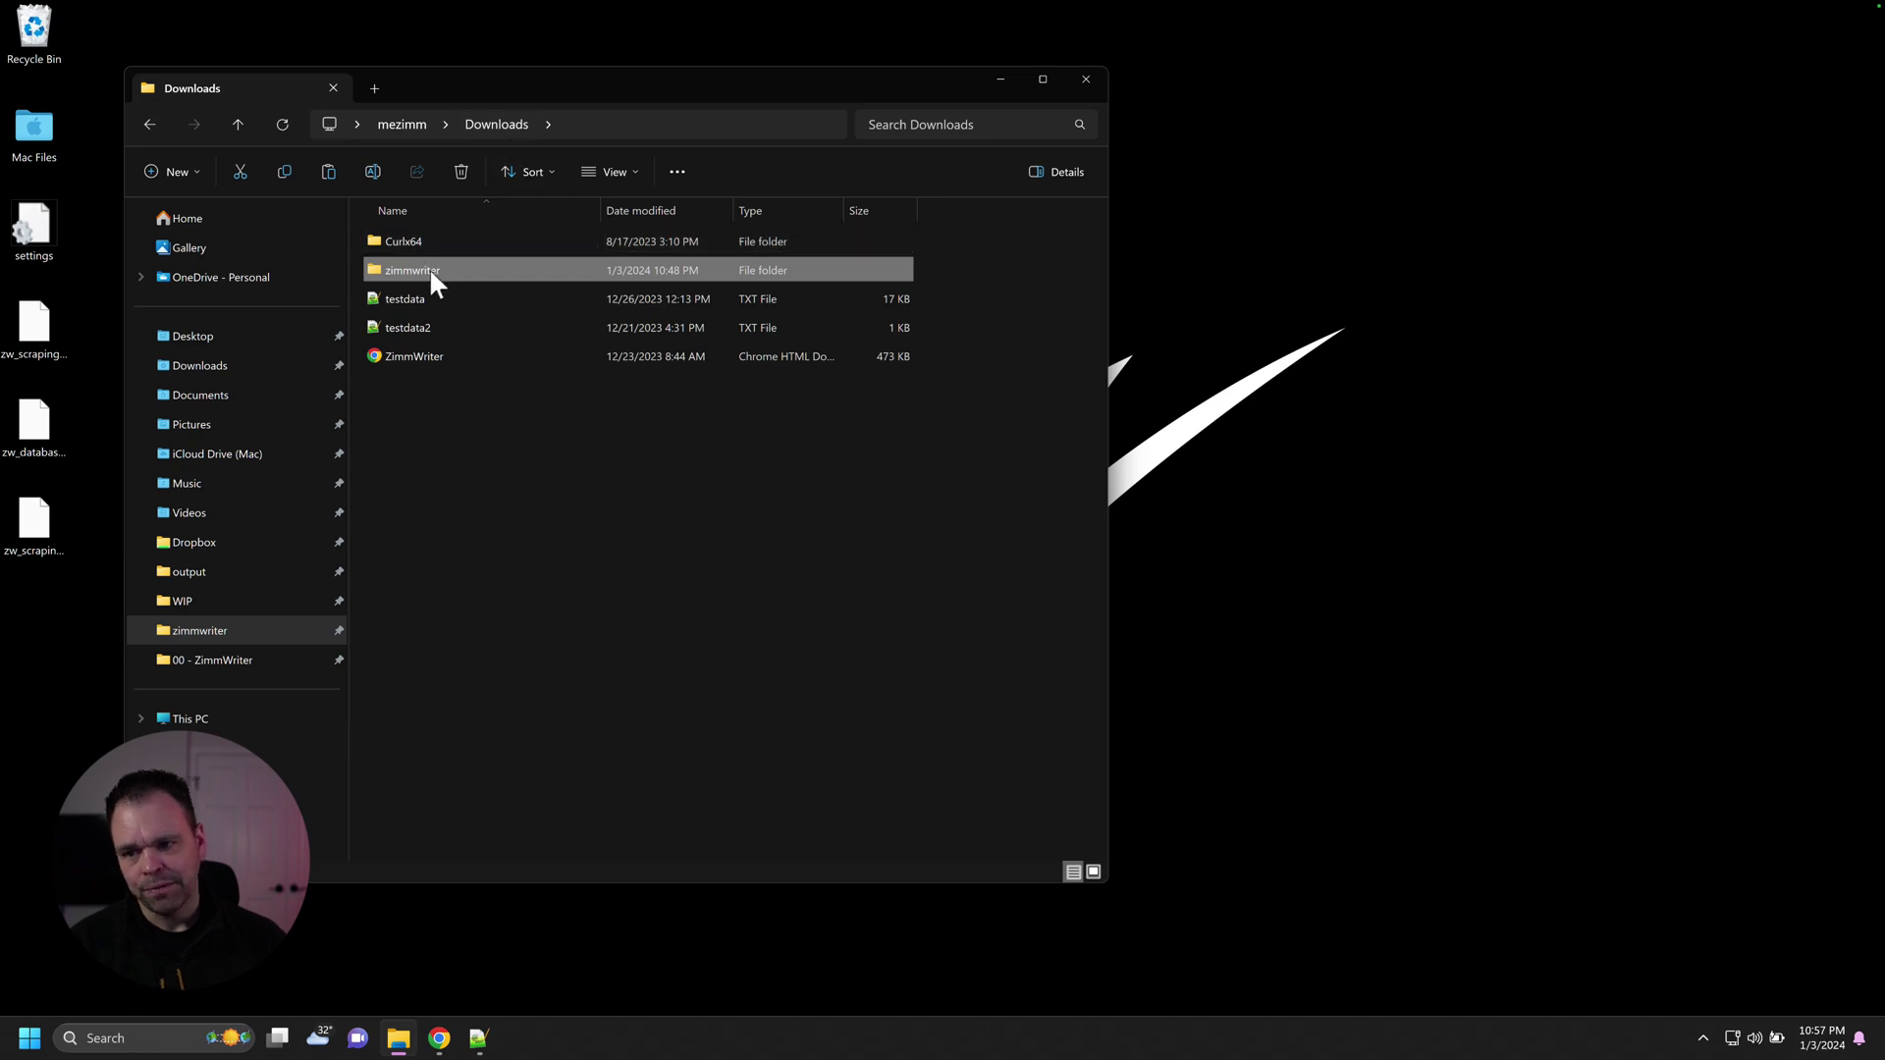
pyautogui.rightClick(428, 267)
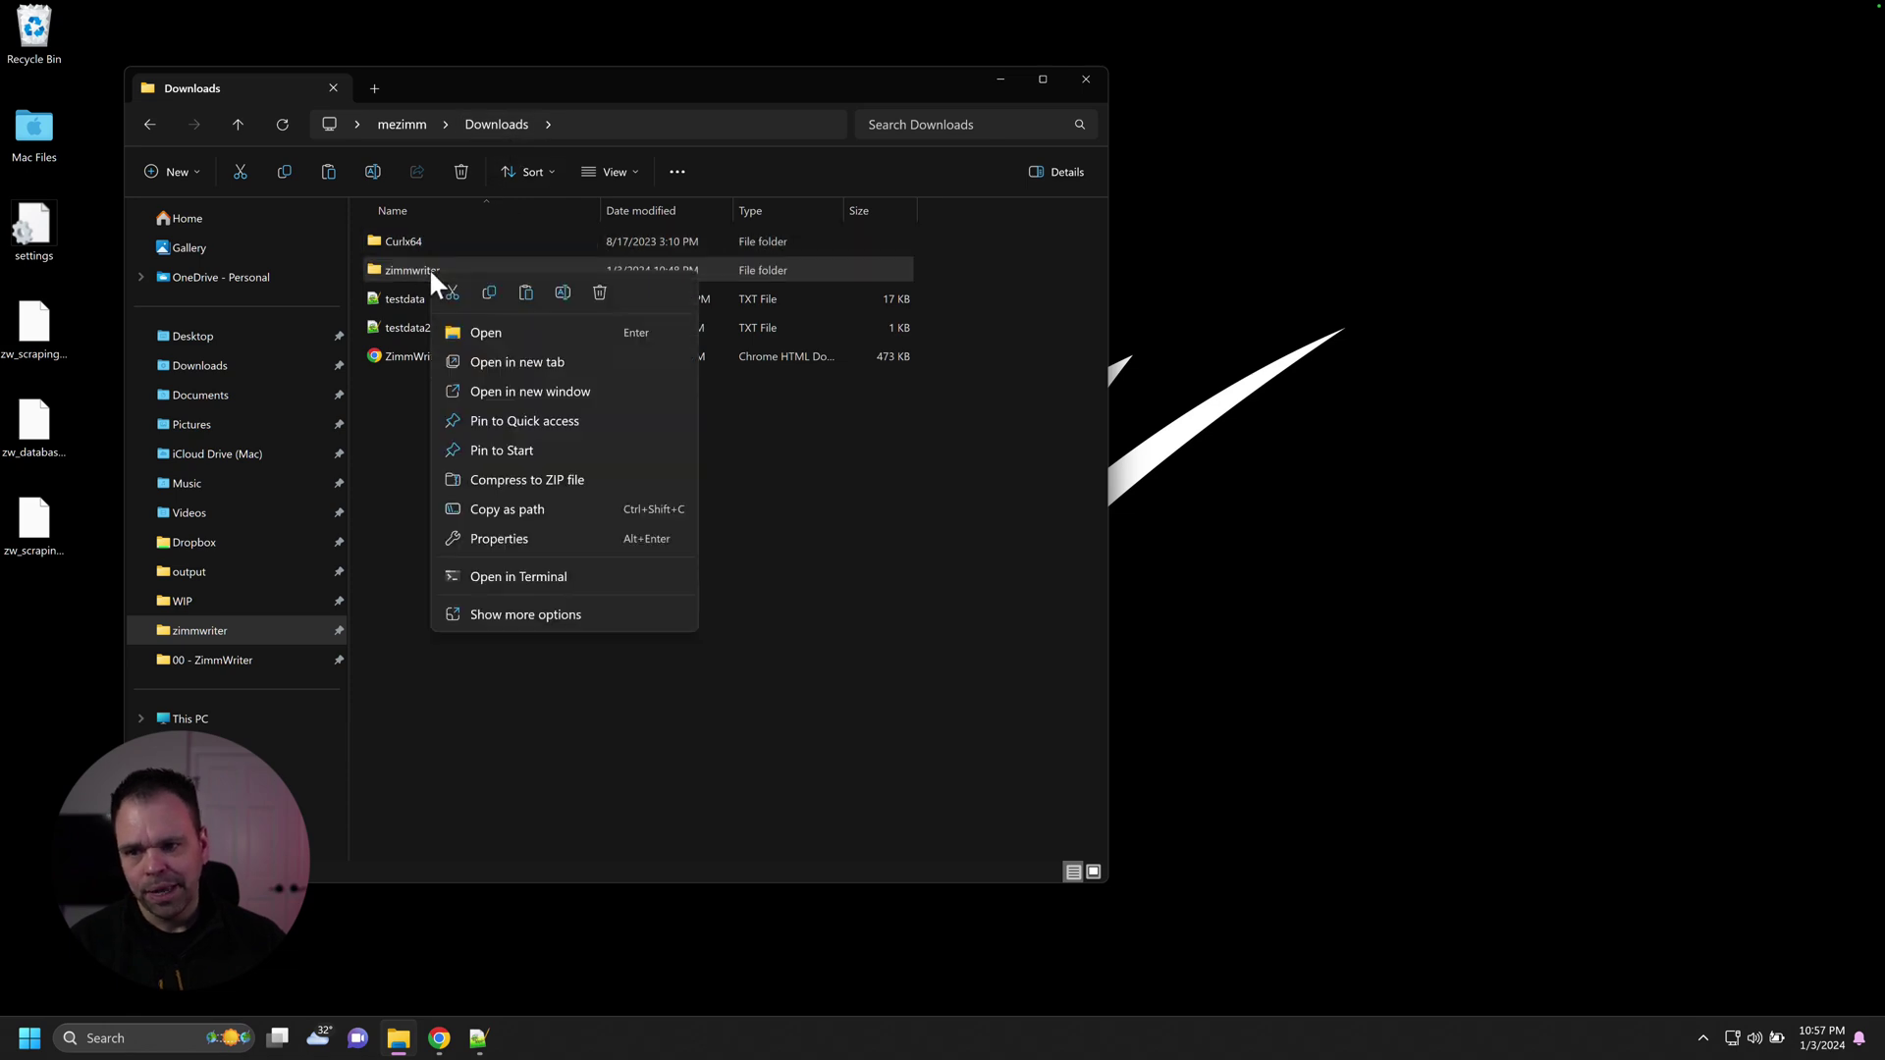
pyautogui.click(540, 496)
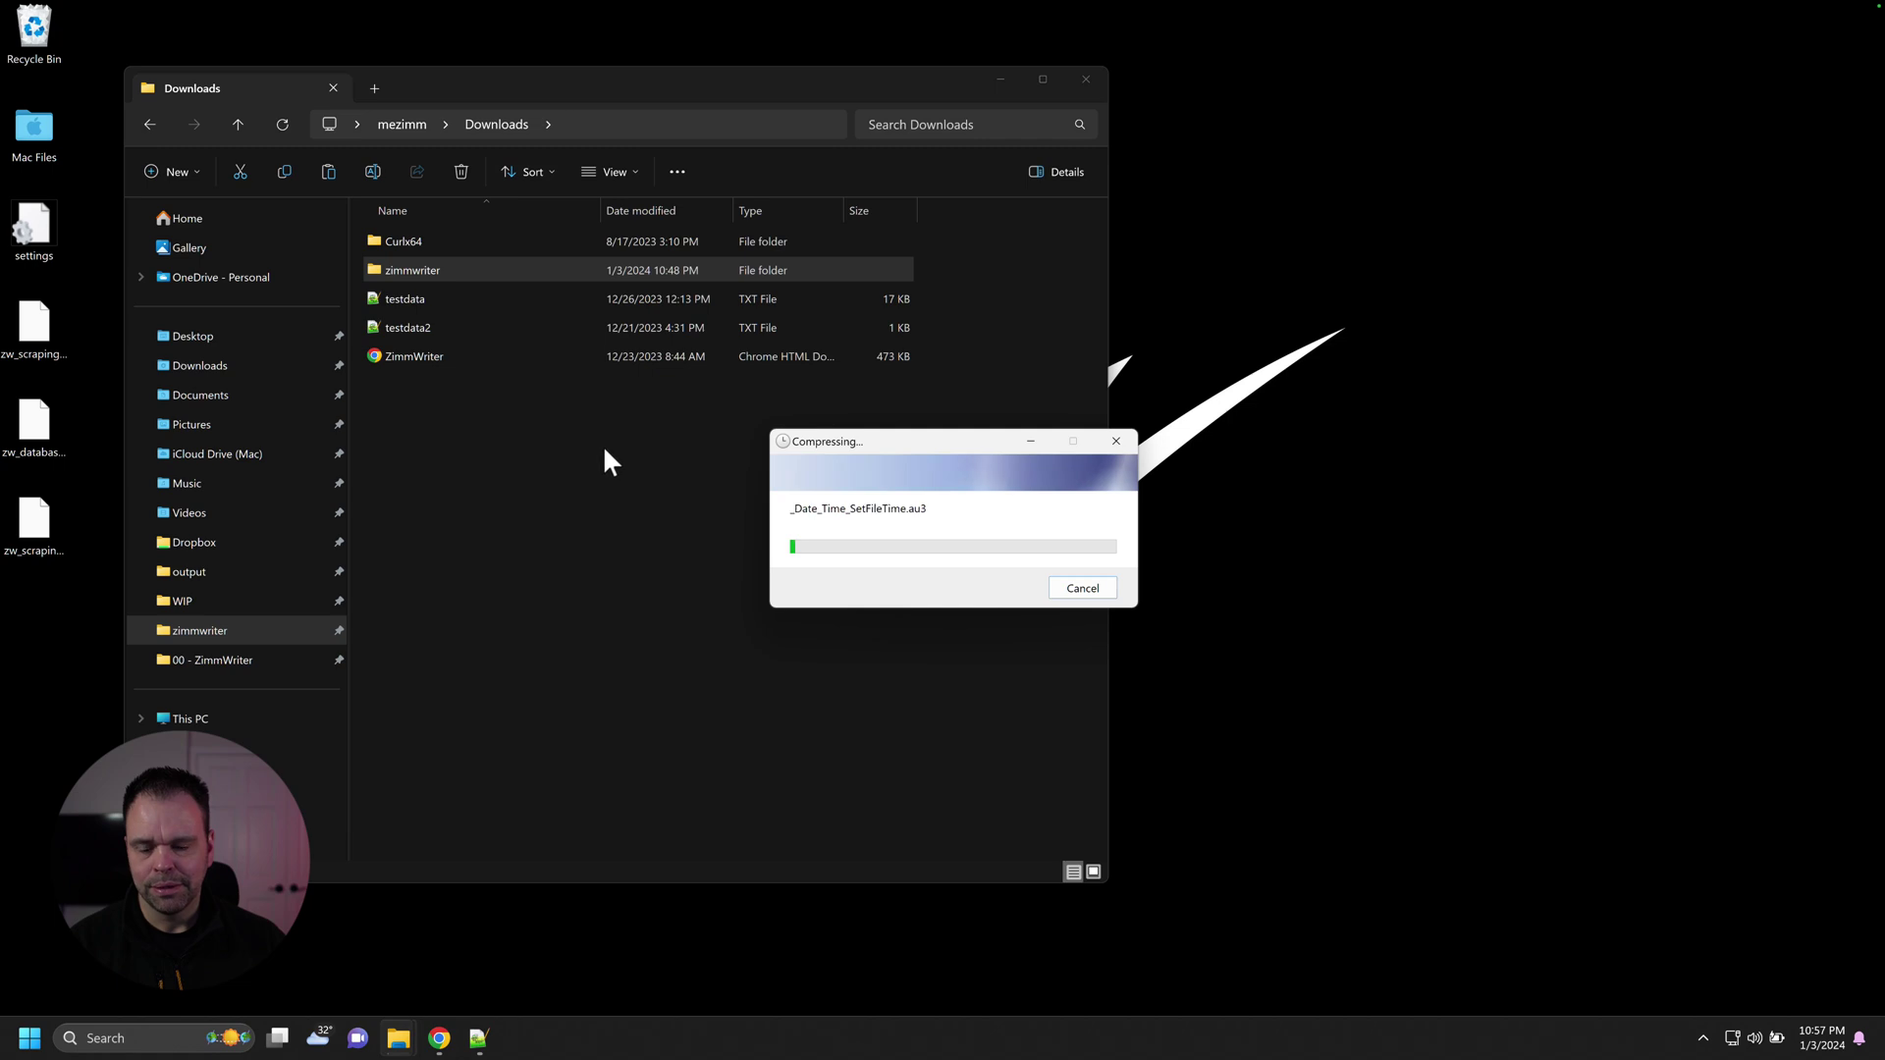
pyautogui.press('End')
pyautogui.write('_backup')
pyautogui.press('Return')
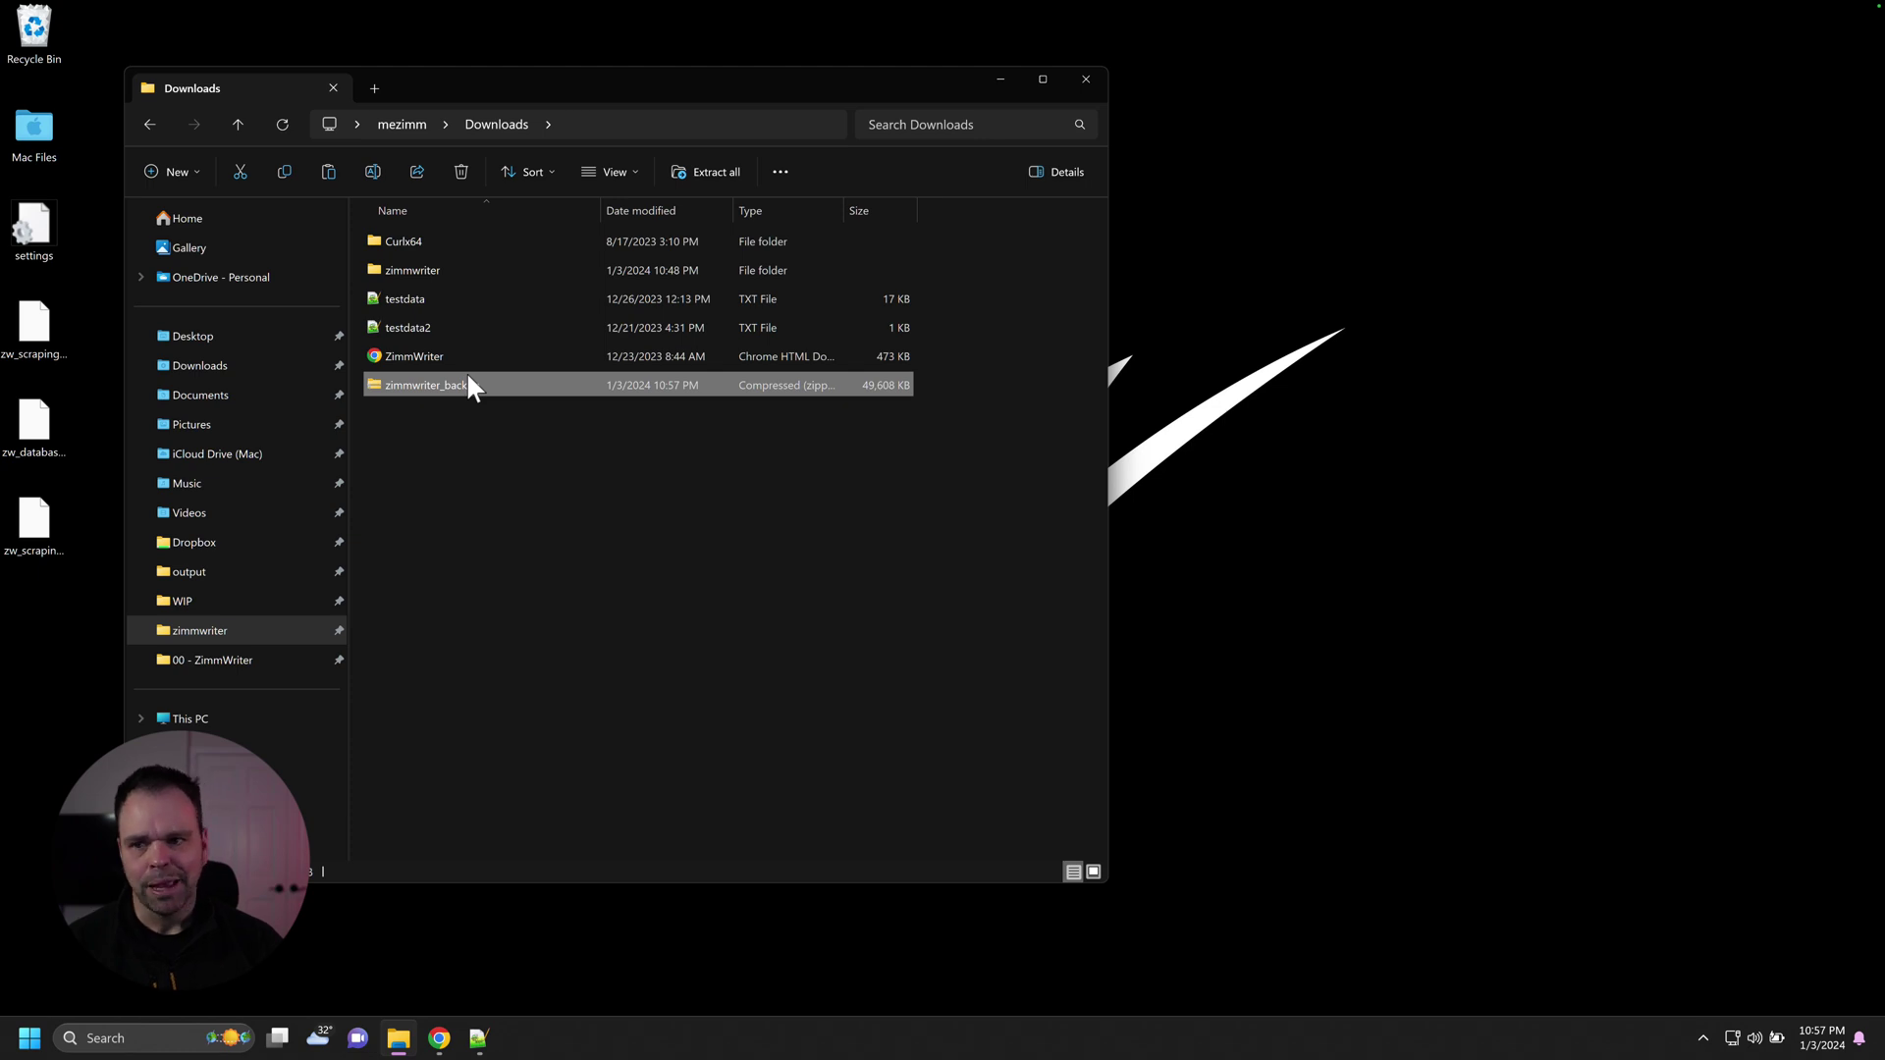
# Delete the copied settings and sqlite files from the desktop.
pyautogui.moveTo(55, 532); pyautogui.dragTo(60, 273)
pyautogui.click(51, 216)
pyautogui.keyDown('shift'); pyautogui.click(40, 520); pyautogui.keyUp('shift')
pyautogui.press('Delete')
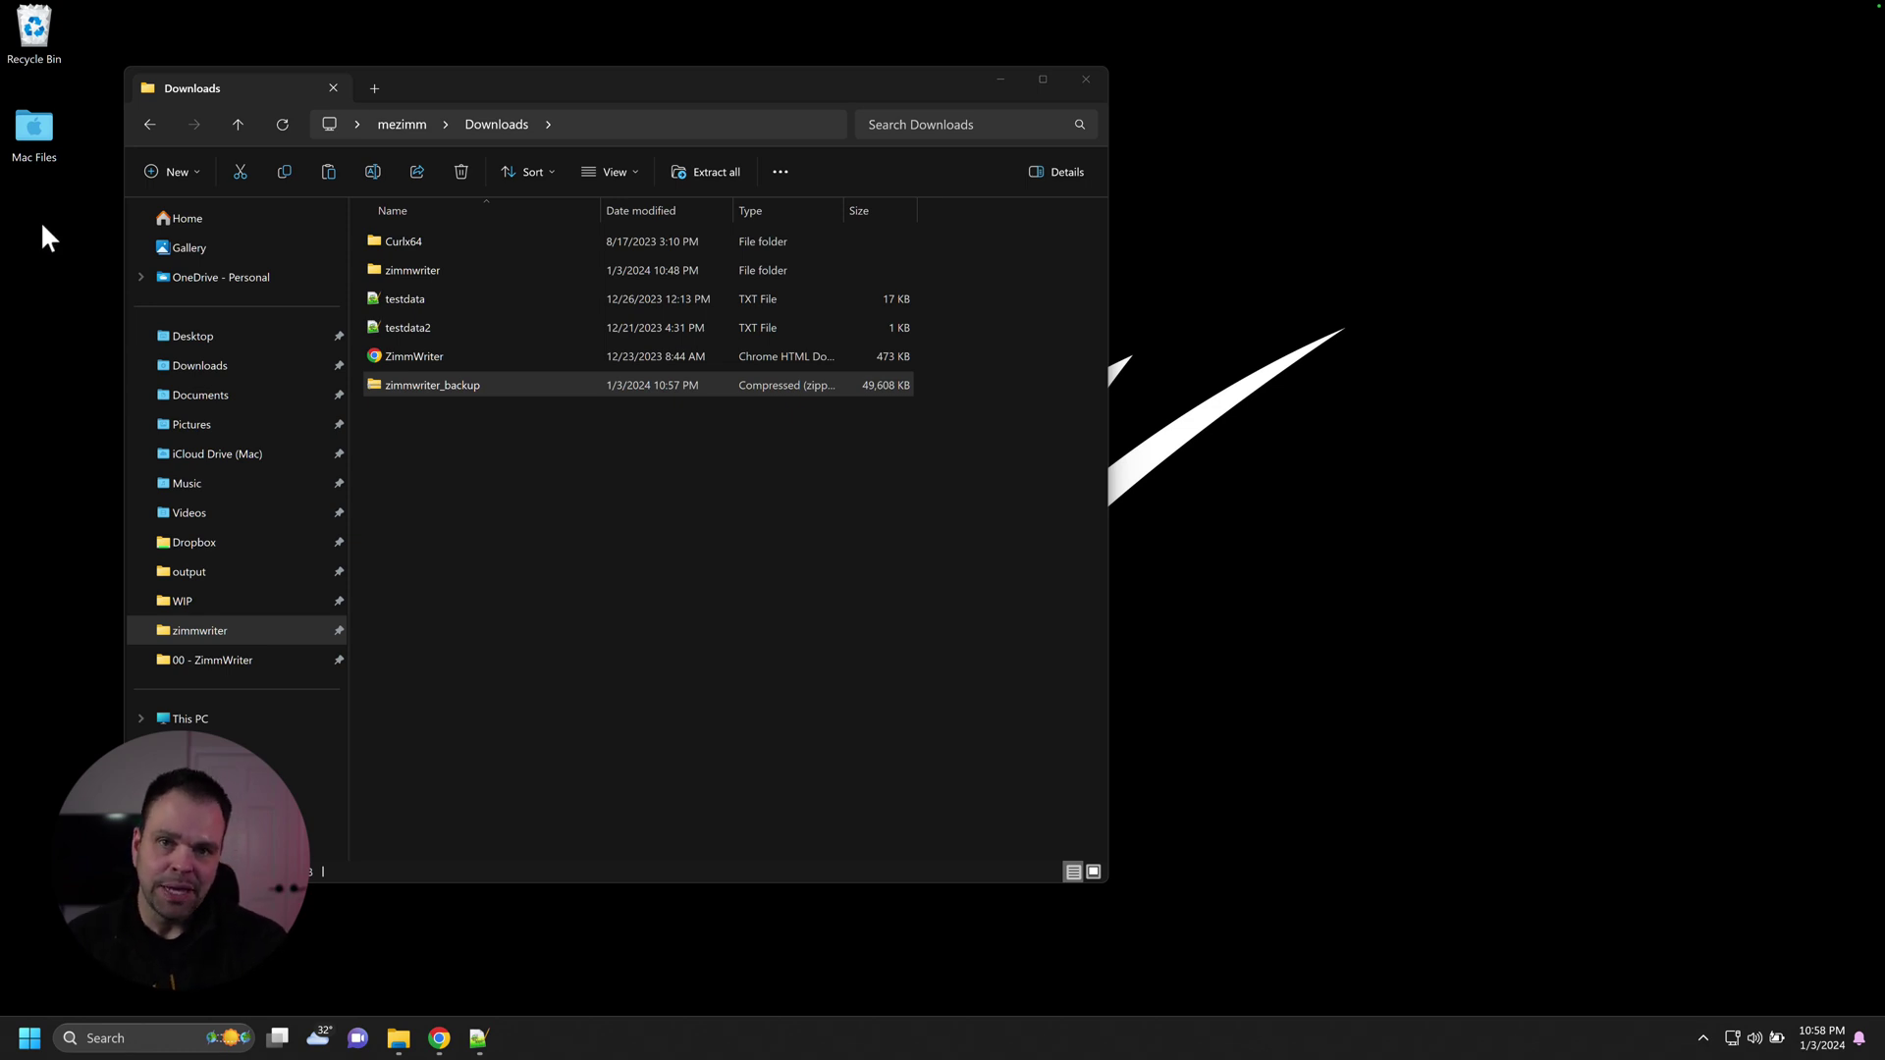